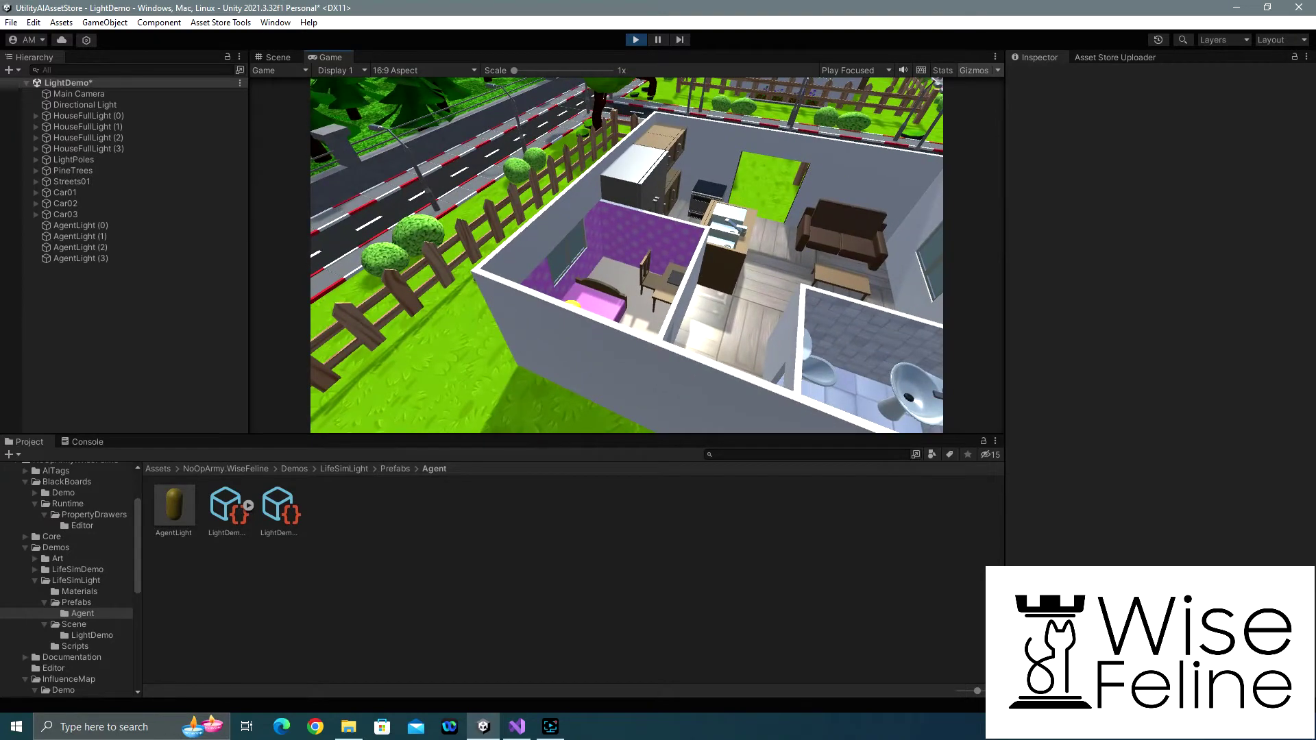
- Stop the demo, select LightDemoAgentBlackboard, and inspect its Hunger and Energy definitions
{"action": "key", "text": "ctrl+p"}
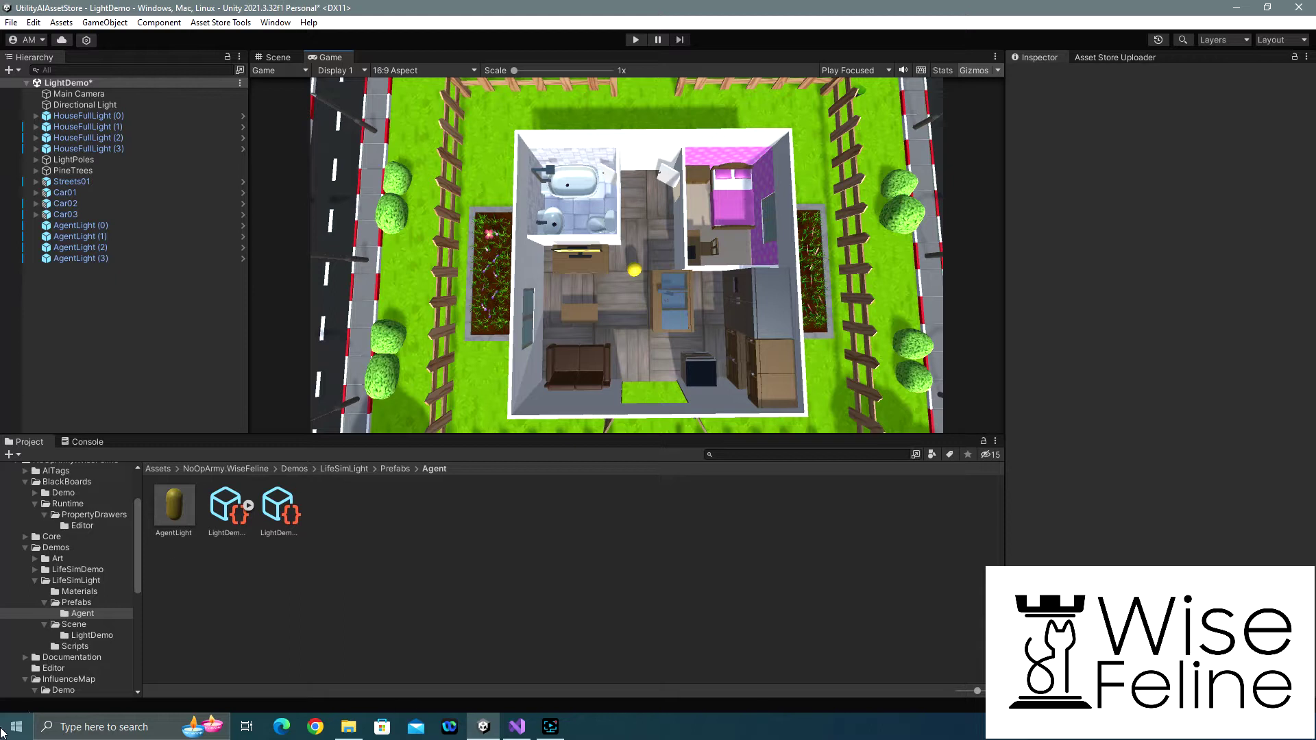
{"action": "left_click", "coordinate": [277, 519]}
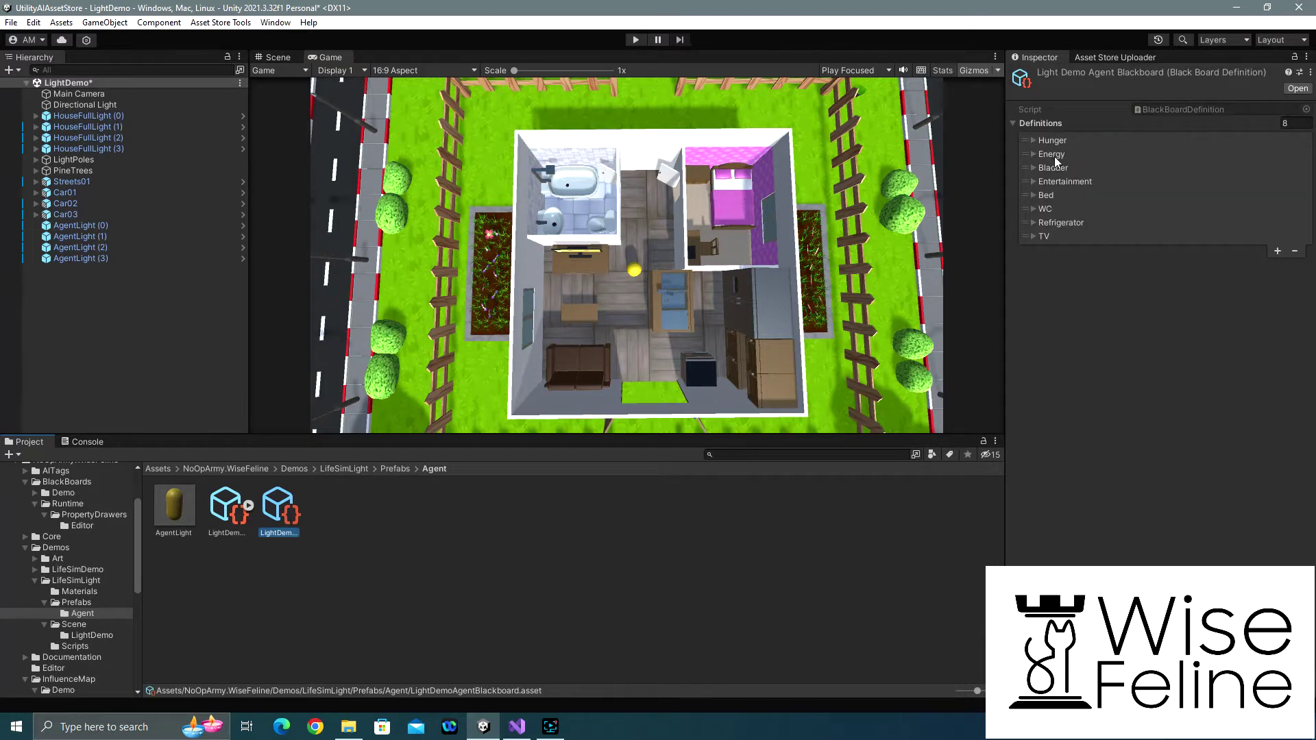
{"action": "left_click", "coordinate": [1053, 141]}
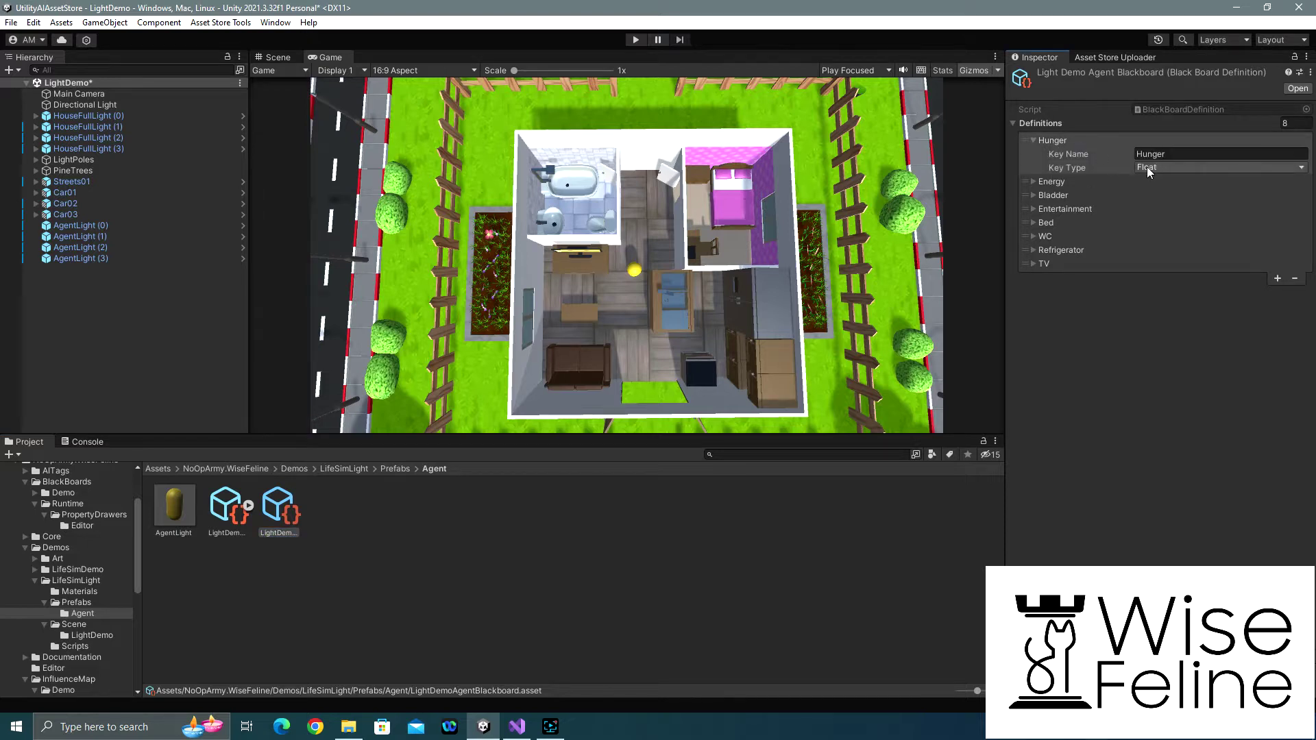
{"action": "left_click", "coordinate": [1044, 140]}
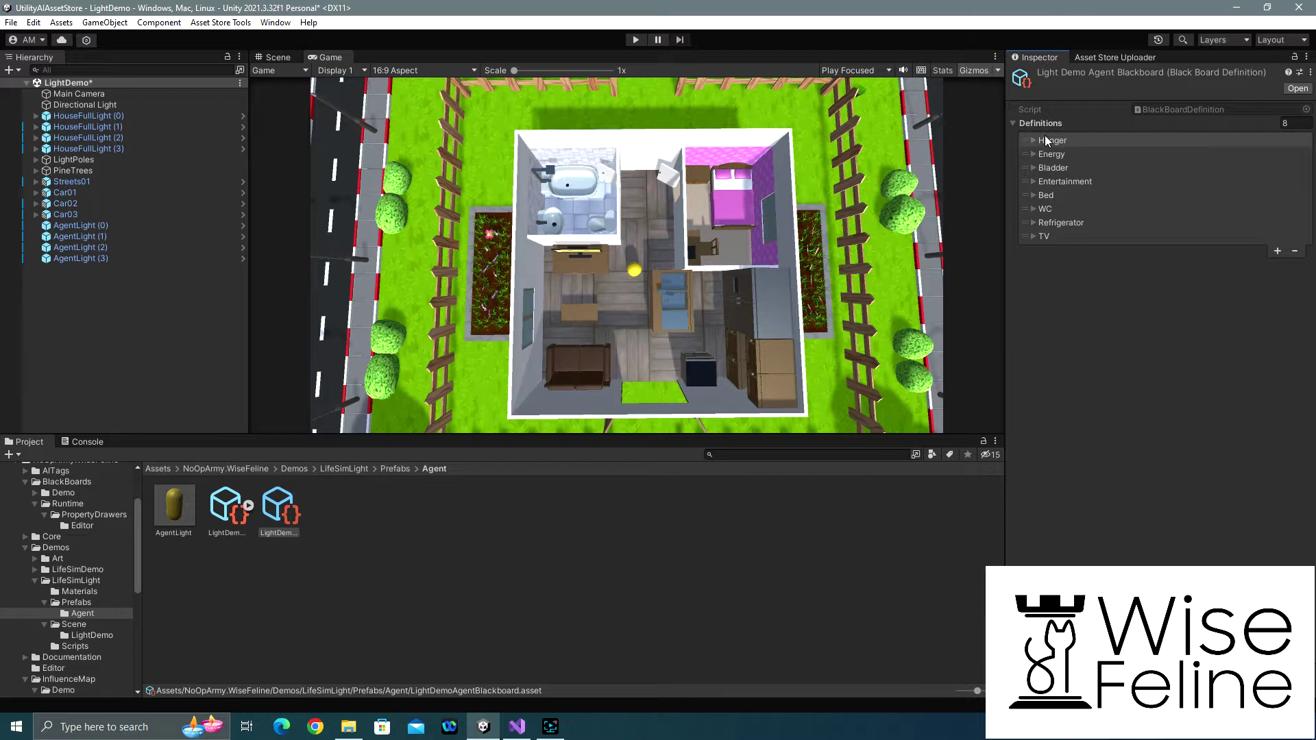
{"action": "left_click", "coordinate": [1054, 155]}
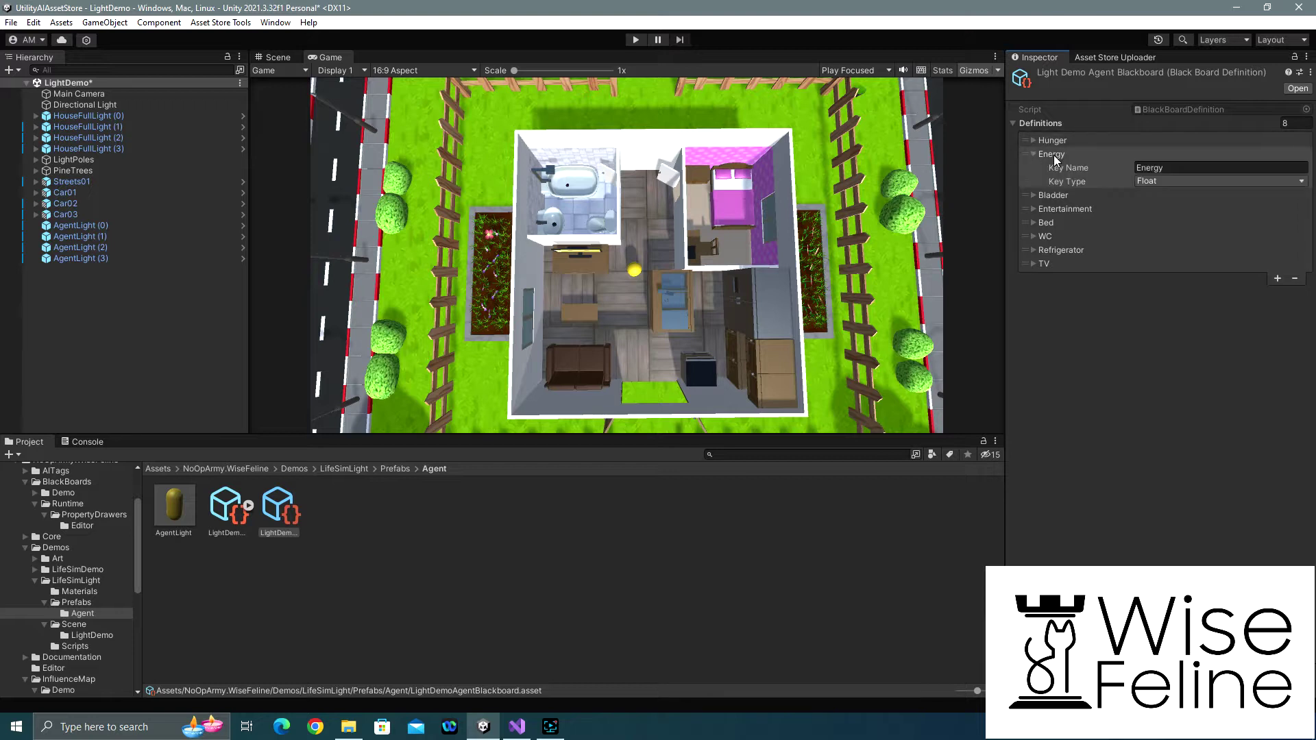
{"action": "left_click", "coordinate": [1055, 157]}
- Inspect the Bladder (Float), Entertainment and Bed (Game Object) blackboard definitions
{"action": "left_click", "coordinate": [1057, 169]}
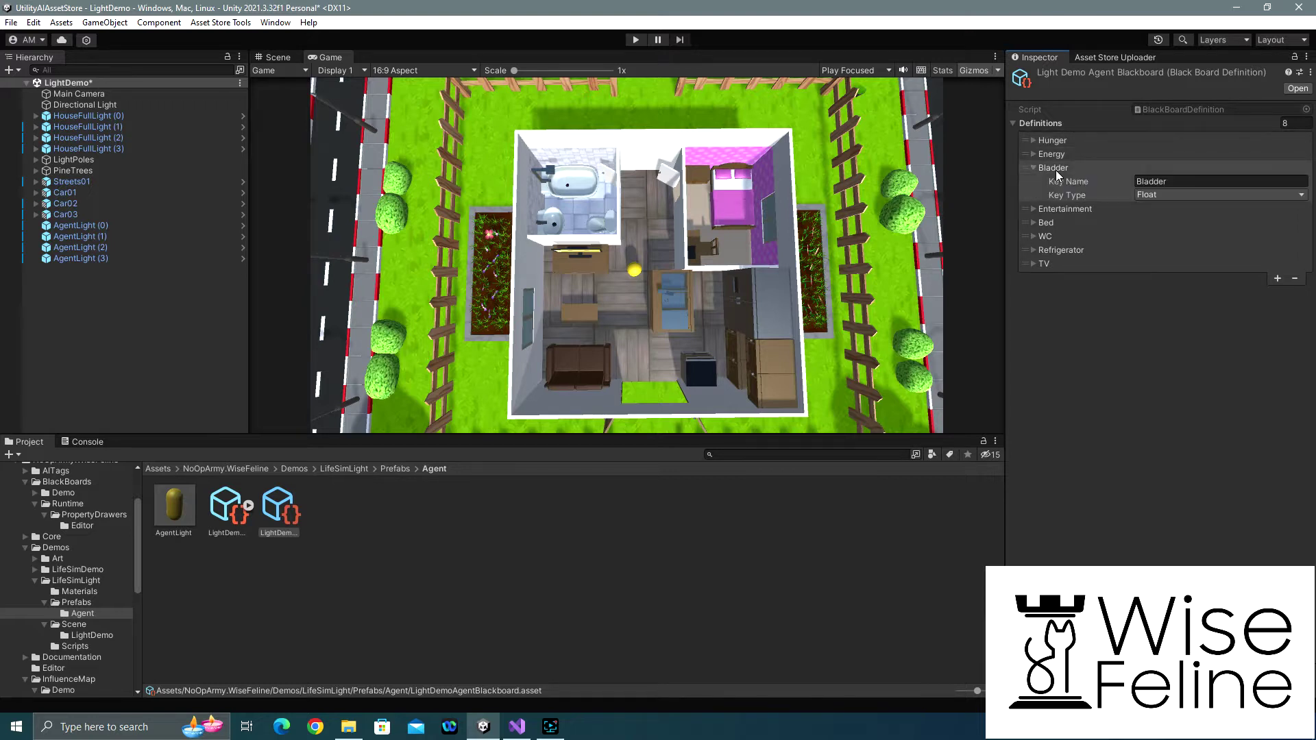
{"action": "left_click", "coordinate": [1057, 171]}
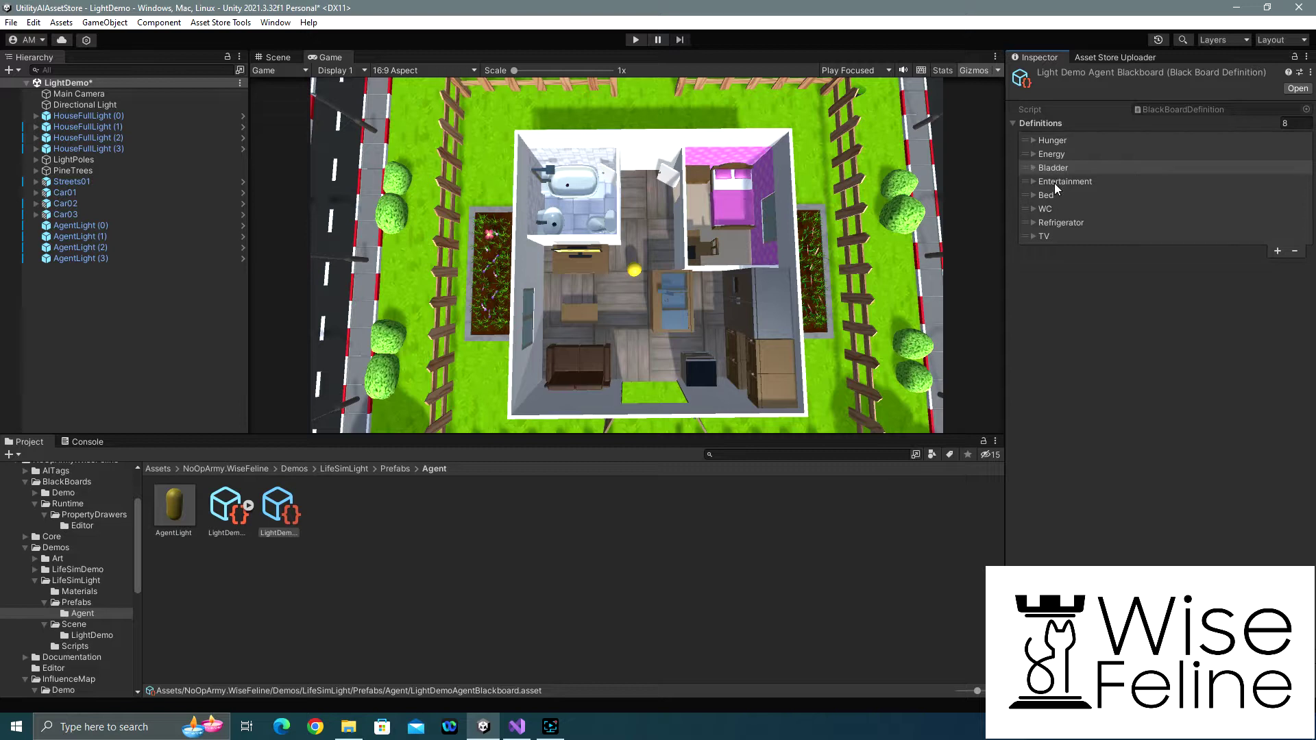
{"action": "left_click", "coordinate": [1056, 181]}
{"action": "left_click", "coordinate": [1057, 183]}
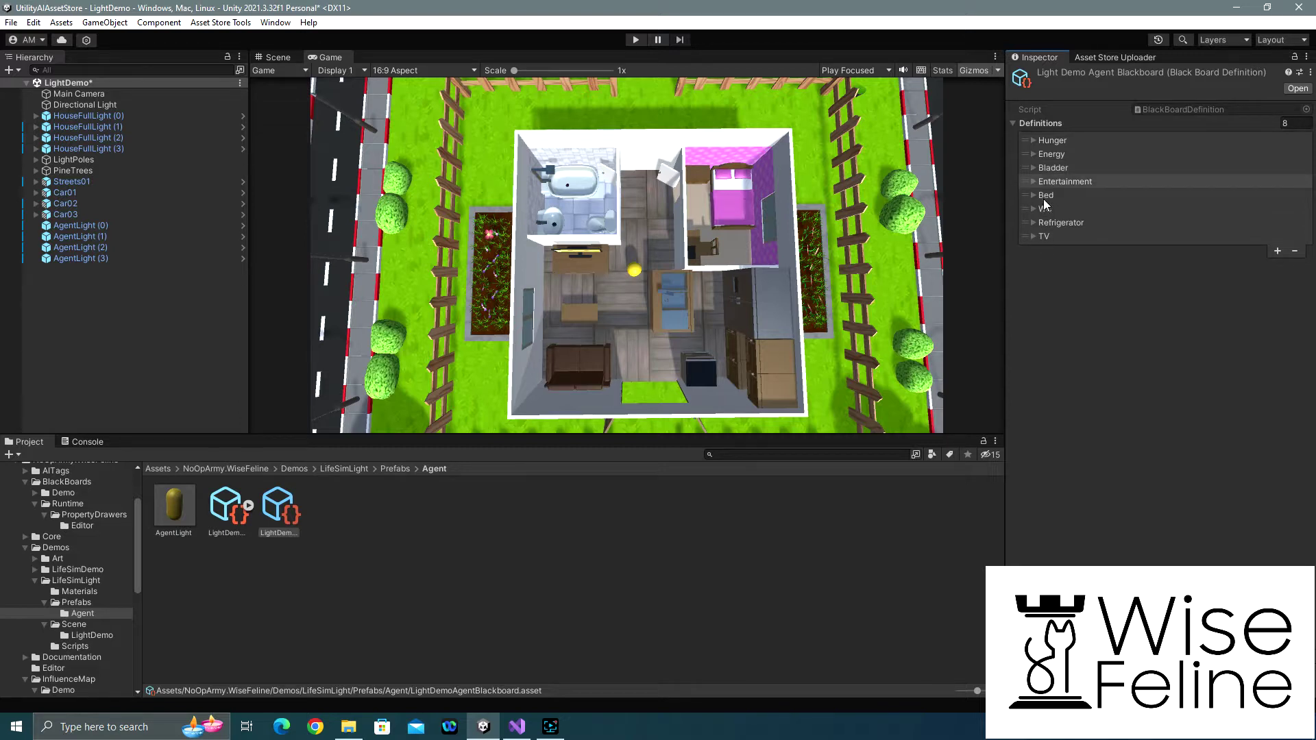
{"action": "left_click", "coordinate": [1046, 196]}
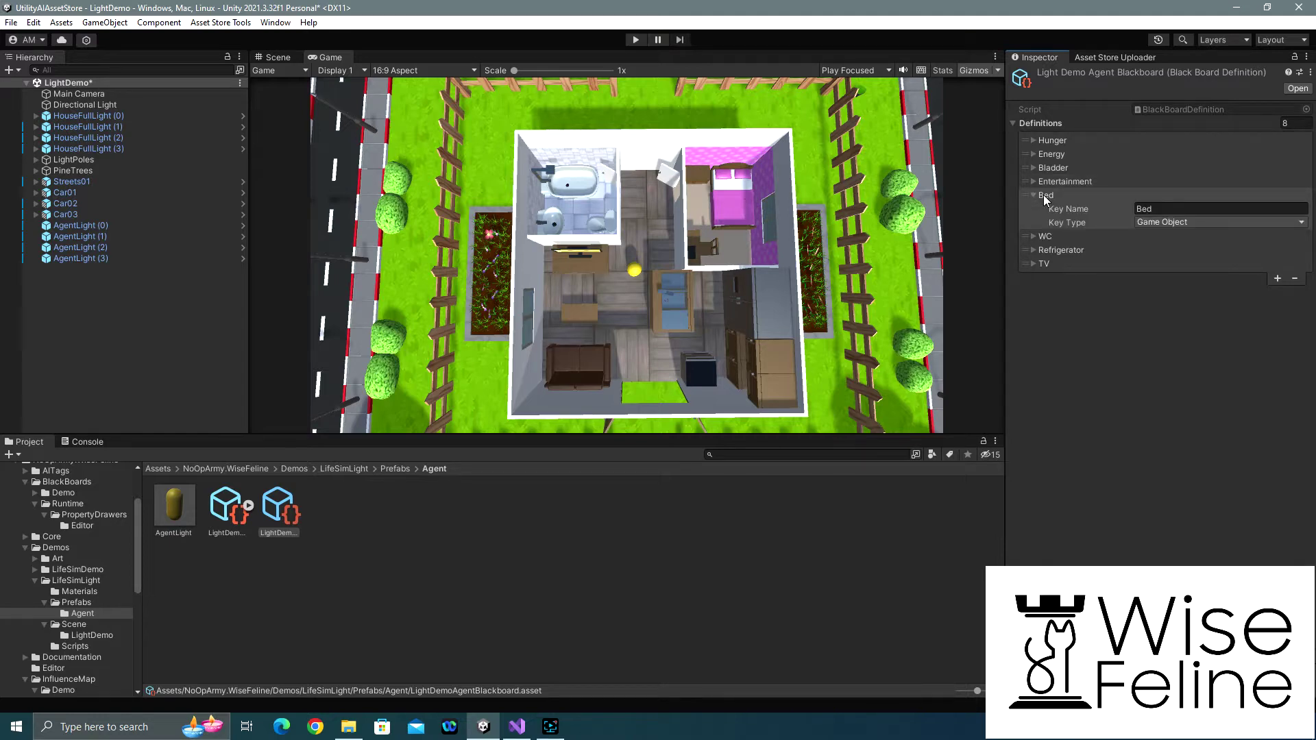
{"action": "left_click", "coordinate": [1043, 195]}
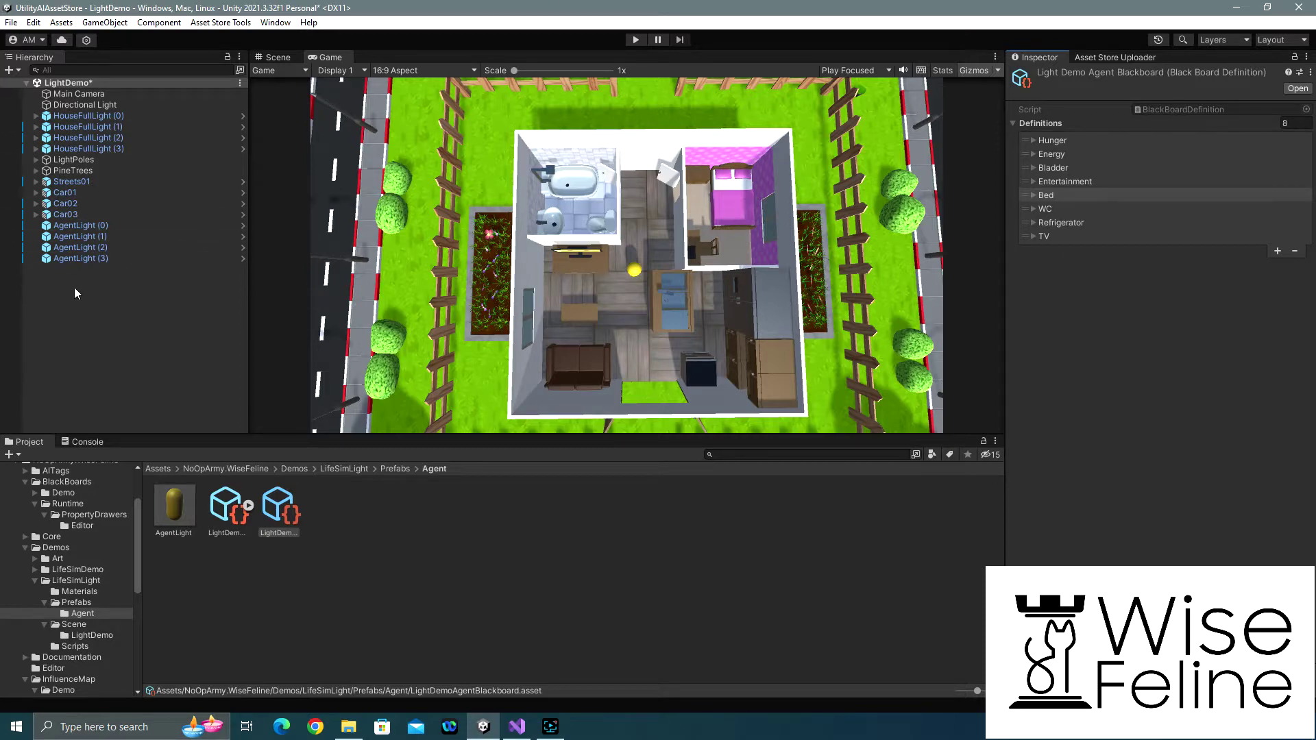
- Select AgentLight (0) and view its Light Demo Agent script options without choosing any
{"action": "left_click", "coordinate": [92, 225]}
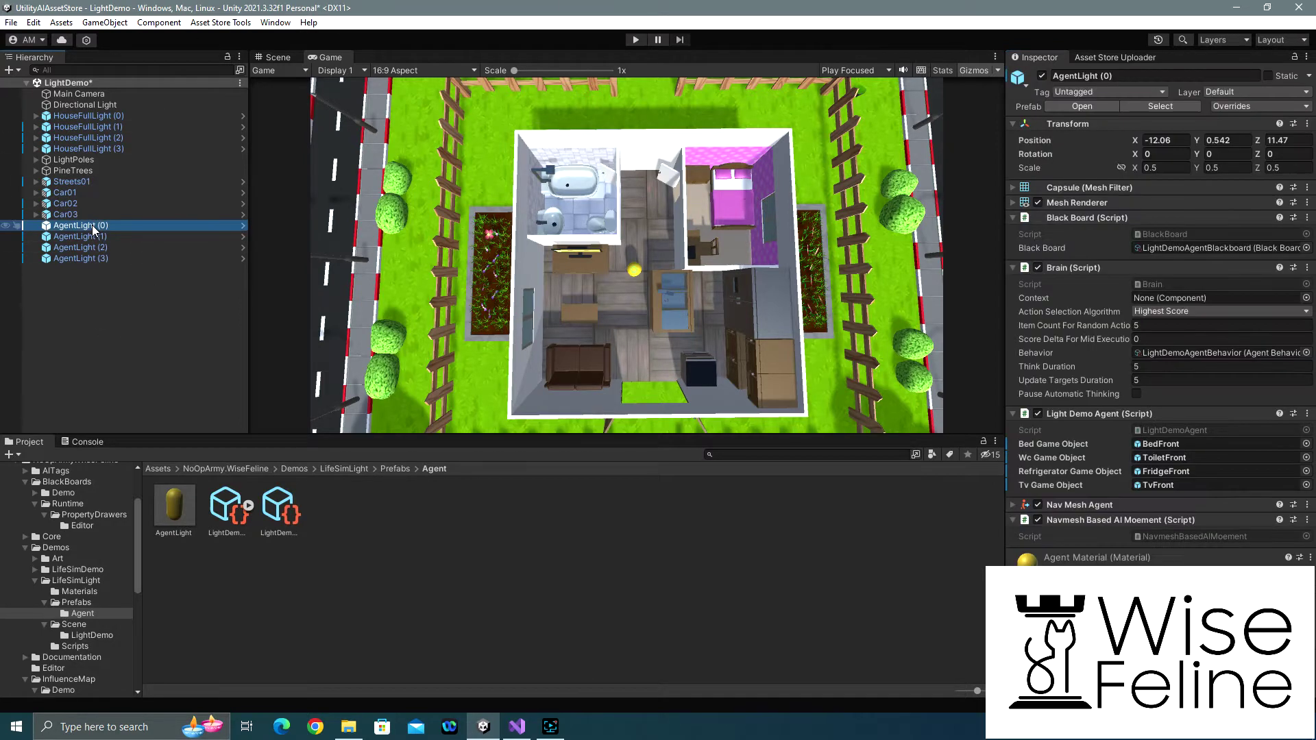
{"action": "right_click", "coordinate": [1079, 415]}
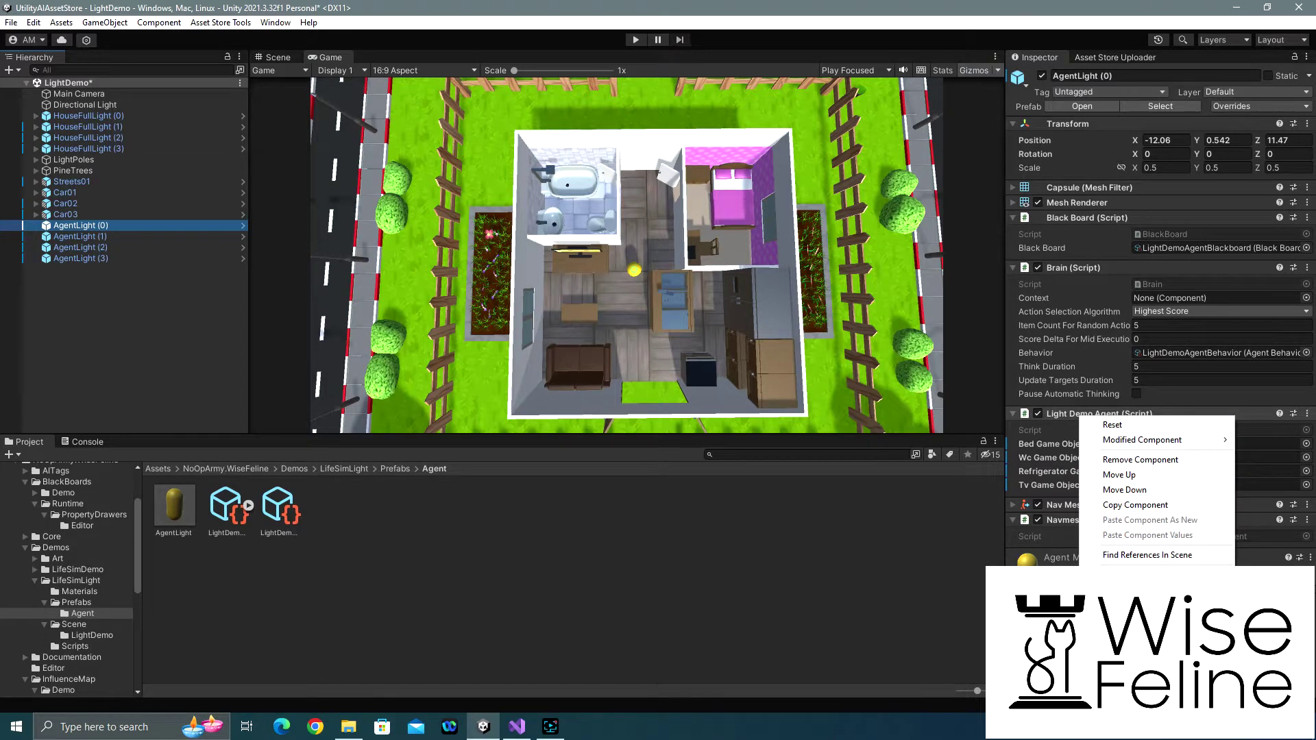
{"action": "key", "text": "Escape"}
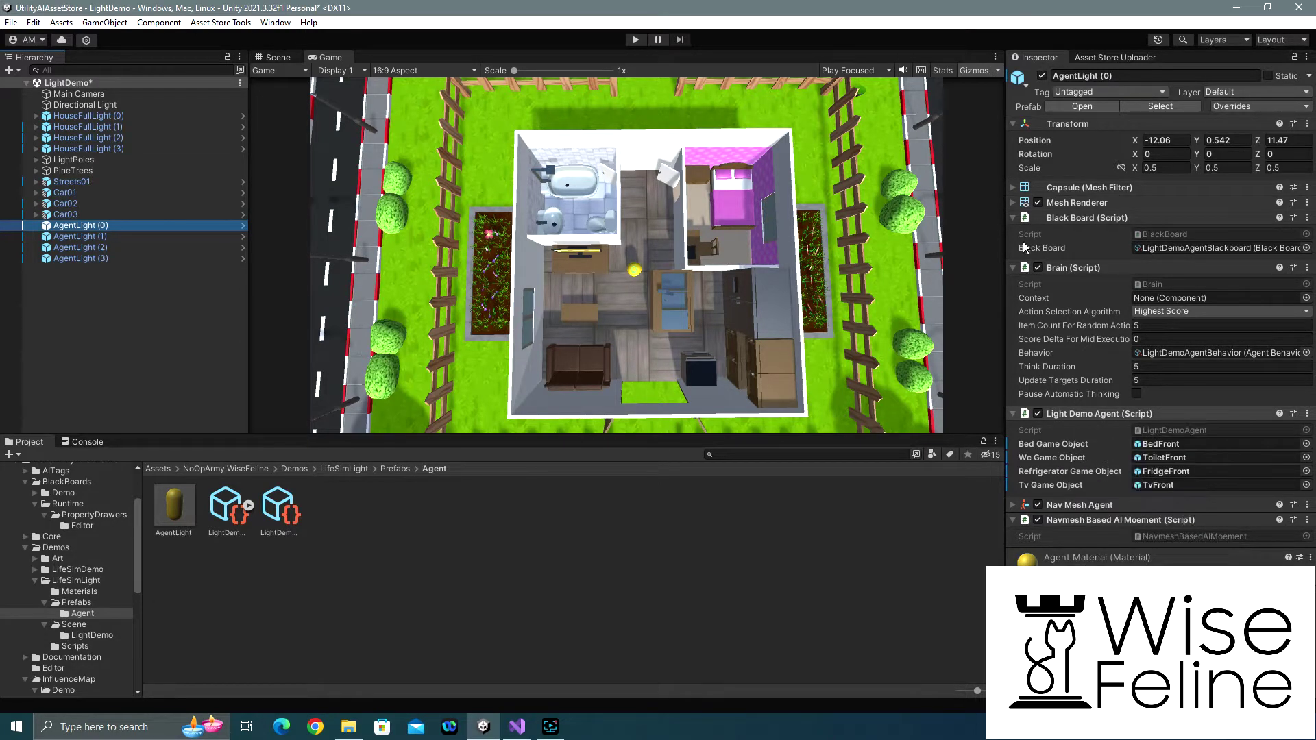
{"action": "key", "text": "alt+Tab"}
{"action": "key", "text": "alt+Tab"}
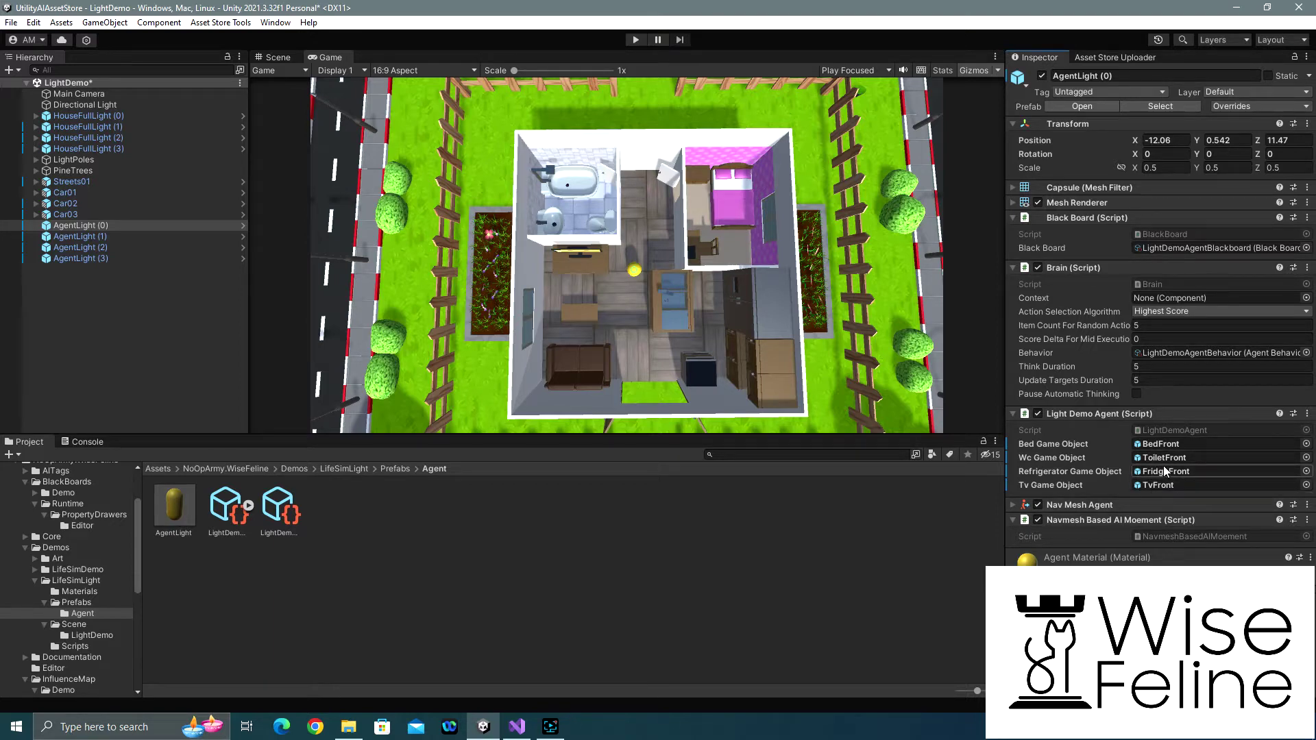
- Read through LightDemoAgent.cs, highlighting every SetFloat call in the script
{"action": "key", "text": "alt+Tab"}
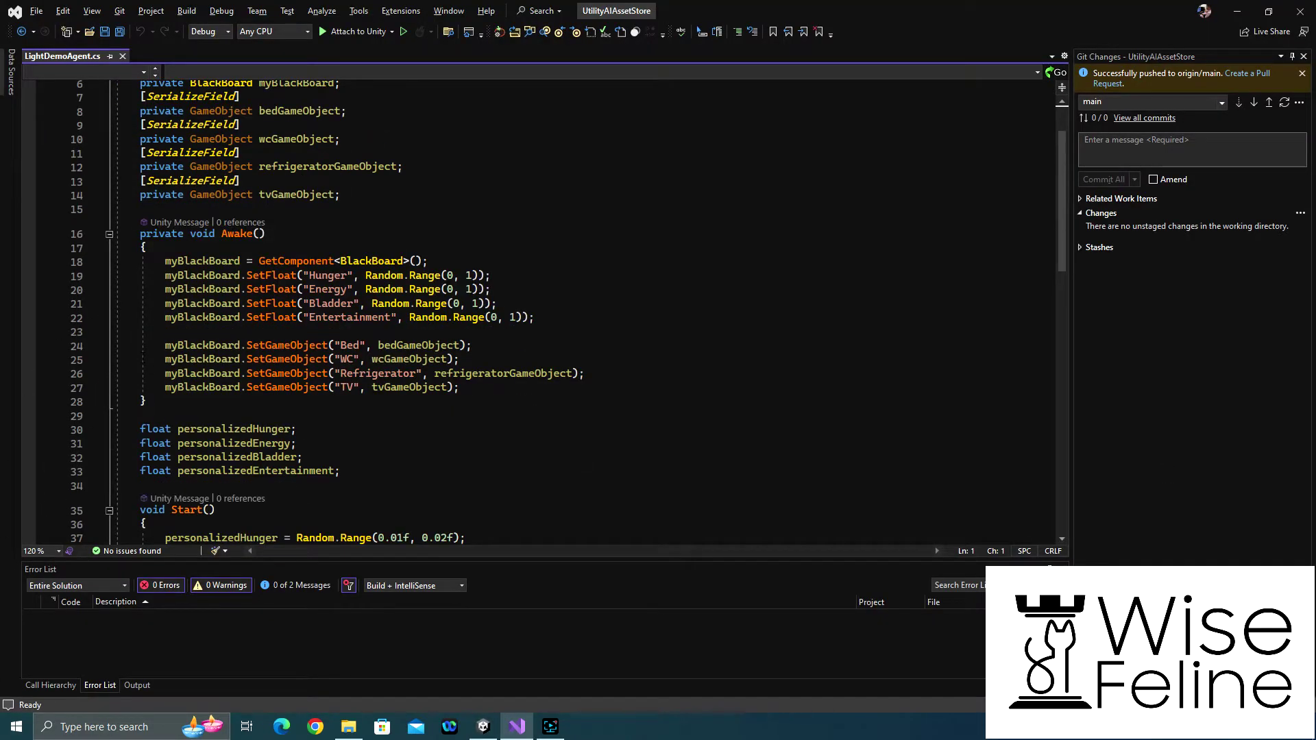
{"action": "scroll", "coordinate": [178, 315], "scroll_direction": "down", "scroll_amount": 1}
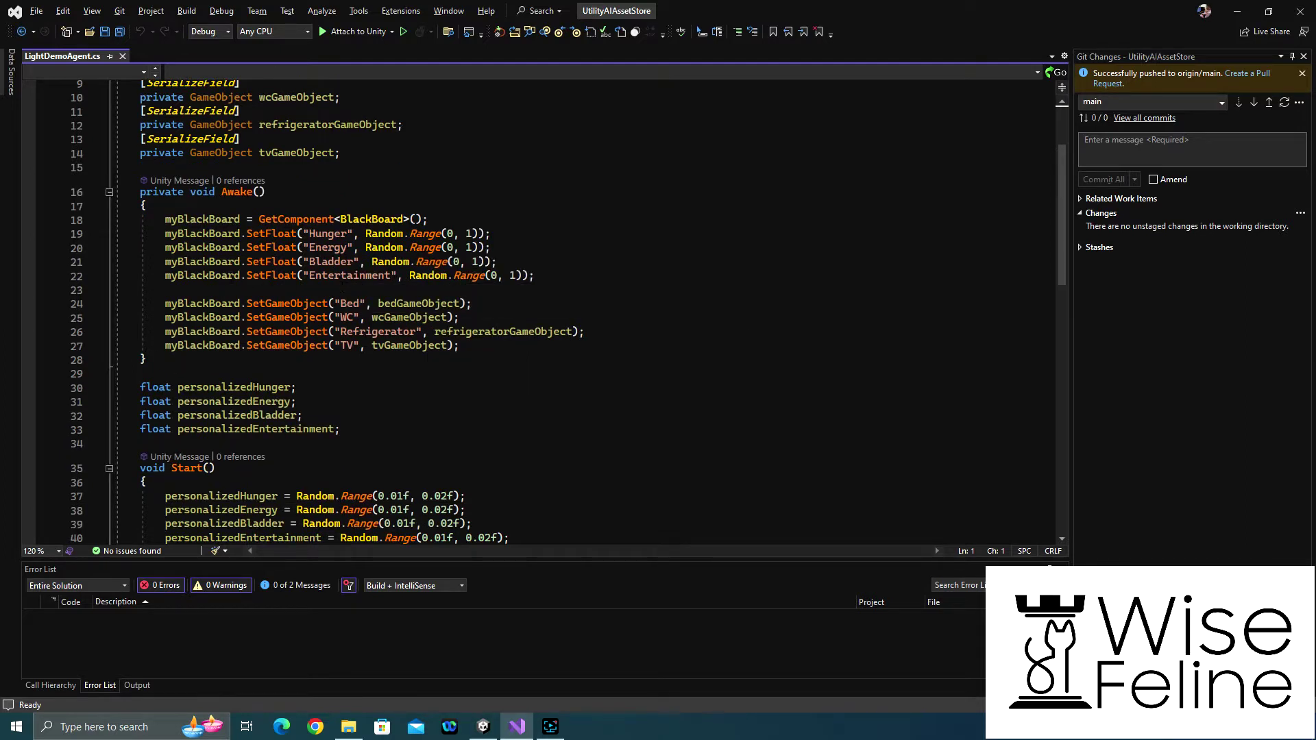
{"action": "mouse_move", "coordinate": [242, 246]}
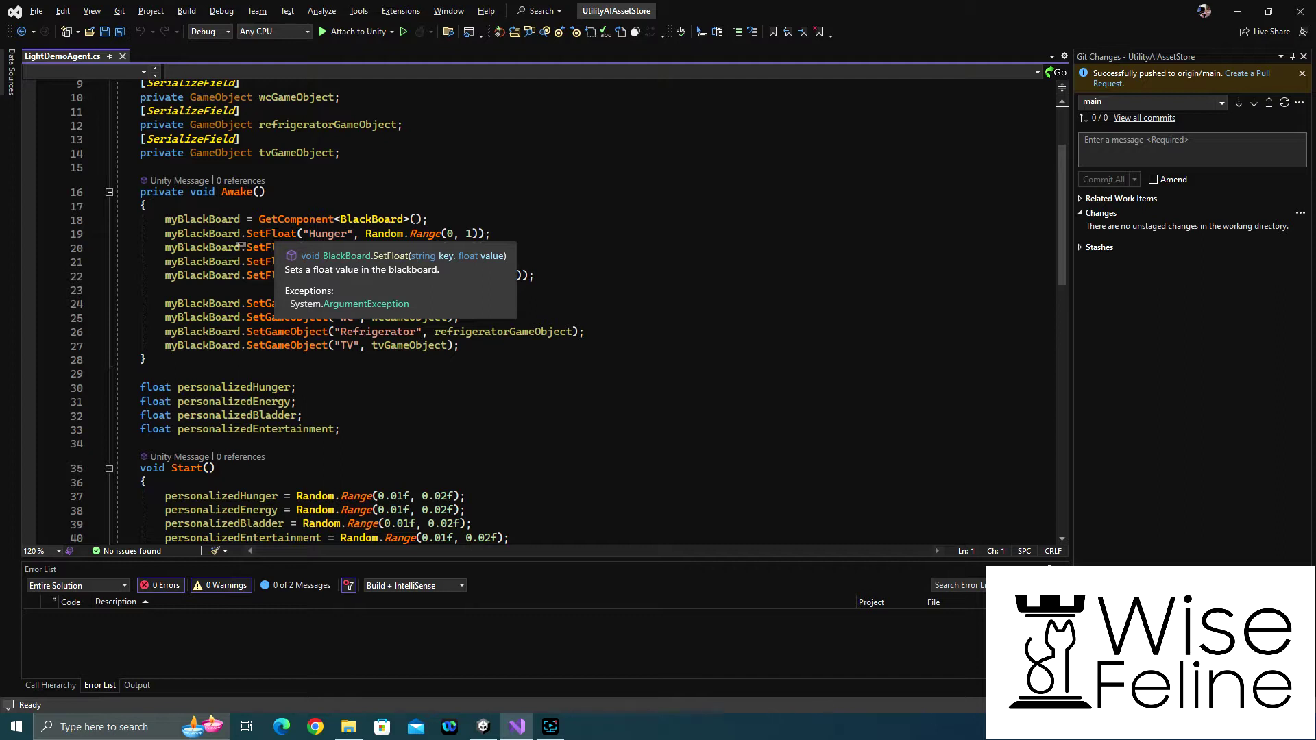
{"action": "scroll", "coordinate": [241, 245], "scroll_direction": "down", "scroll_amount": 1}
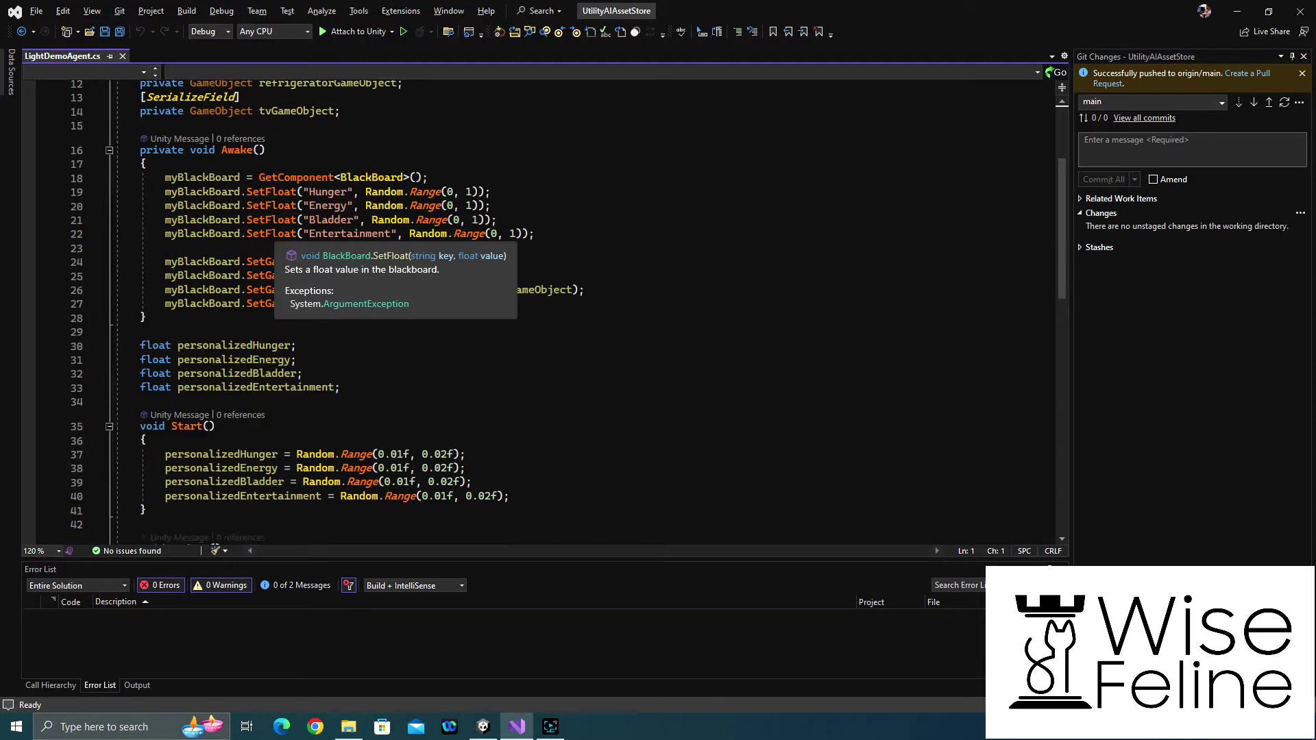
{"action": "left_click", "coordinate": [273, 192]}
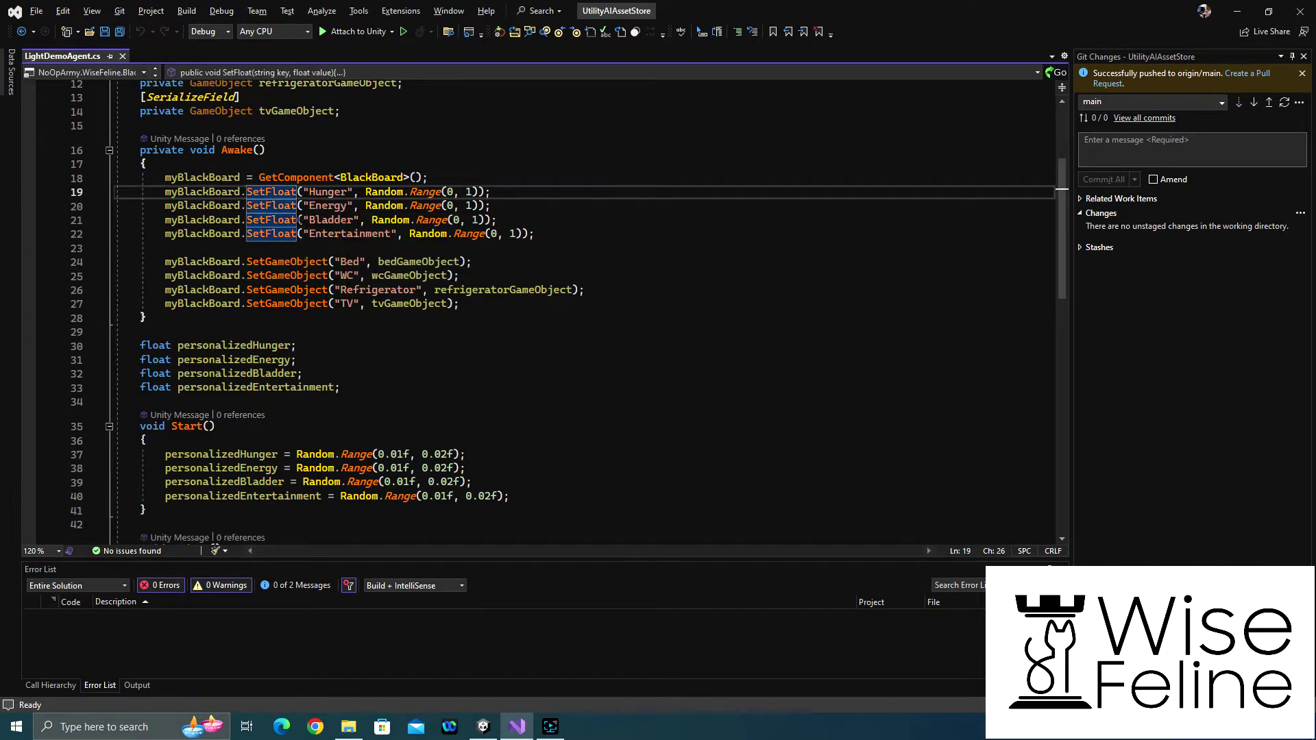
{"action": "scroll", "coordinate": [210, 247], "scroll_direction": "down", "scroll_amount": 1}
{"action": "scroll", "coordinate": [210, 247], "scroll_direction": "down", "scroll_amount": 2}
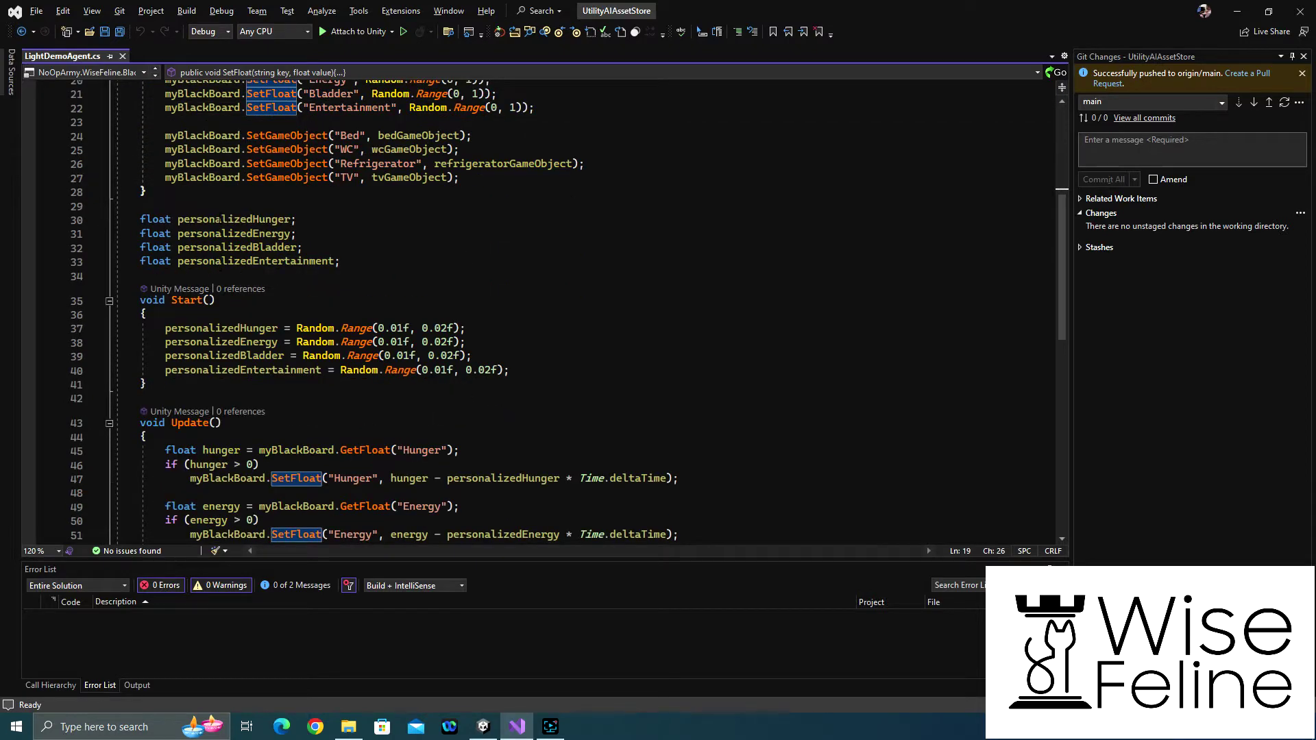
{"action": "scroll", "coordinate": [220, 222], "scroll_direction": "down", "scroll_amount": 1}
{"action": "scroll", "coordinate": [205, 247], "scroll_direction": "down", "scroll_amount": 2}
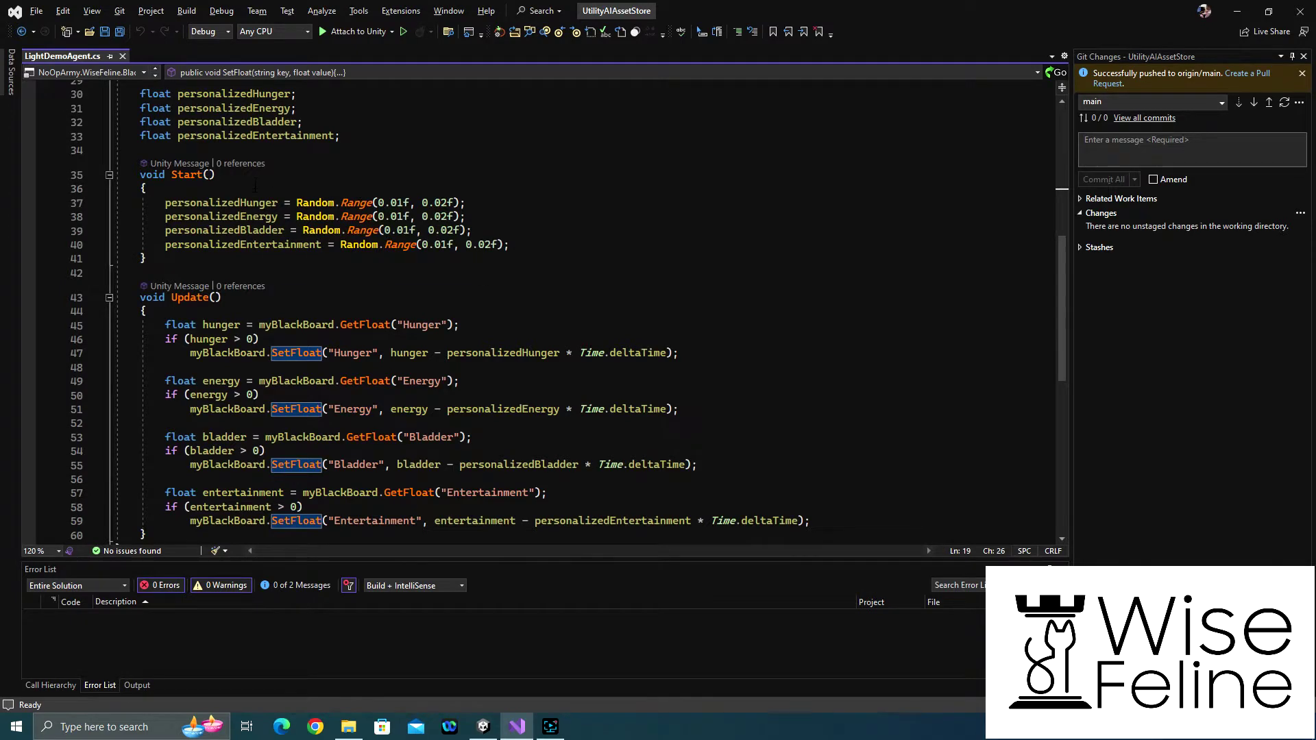
{"action": "scroll", "coordinate": [205, 180], "scroll_direction": "up", "scroll_amount": 2}
{"action": "scroll", "coordinate": [206, 172], "scroll_direction": "down", "scroll_amount": 2}
- Trace personalizedEnergy into Update's need draining, then close LightDemoAgent.cs
{"action": "left_click", "coordinate": [228, 217]}
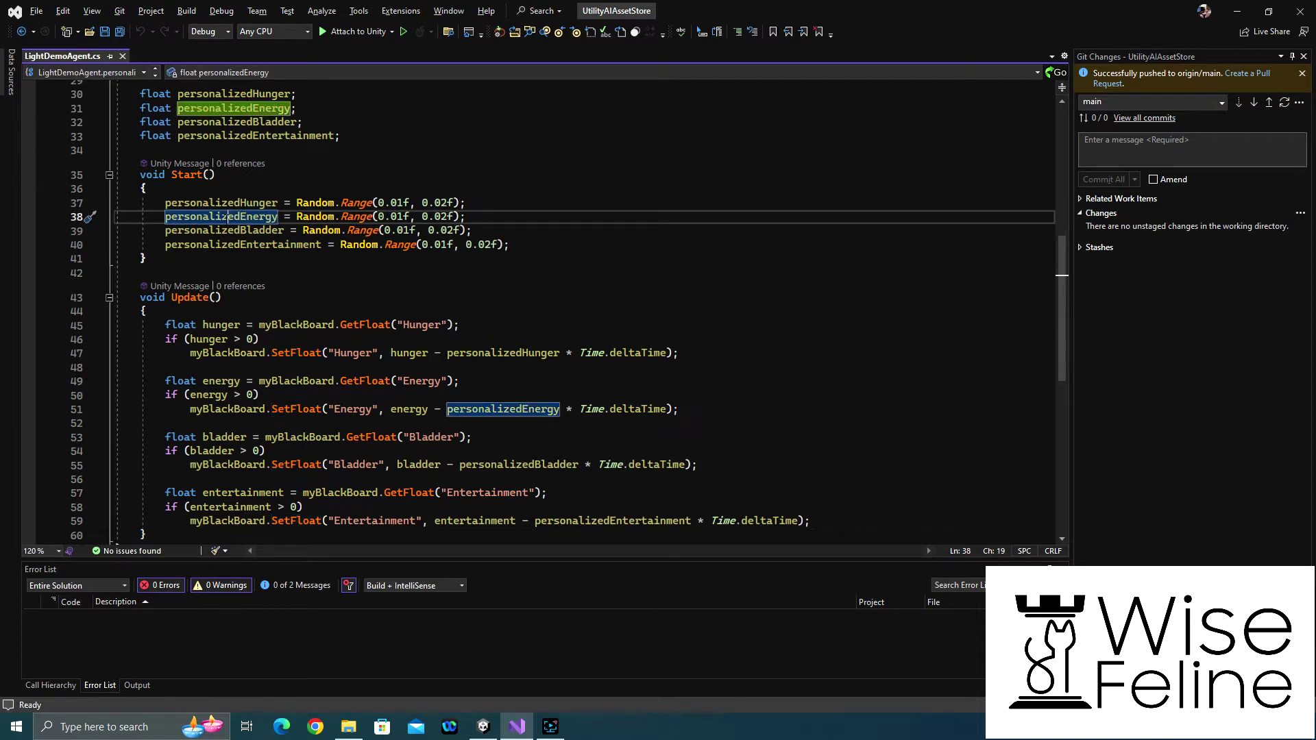
{"action": "key", "text": "Down"}
{"action": "key", "text": "Down"}
{"action": "key", "text": "Down"}
{"action": "key", "text": "Down"}
{"action": "key", "text": "Down"}
{"action": "key", "text": "Down"}
{"action": "key", "text": "Down"}
{"action": "key", "text": "Down"}
{"action": "key", "text": "Down"}
{"action": "key", "text": "Down"}
{"action": "key", "text": "Down"}
{"action": "key", "text": "Down"}
{"action": "key", "text": "Down"}
{"action": "key", "text": "Down"}
{"action": "key", "text": "Down"}
{"action": "key", "text": "Down"}
{"action": "key", "text": "Down"}
{"action": "key", "text": "Down"}
{"action": "key", "text": "Down"}
{"action": "key", "text": "Down"}
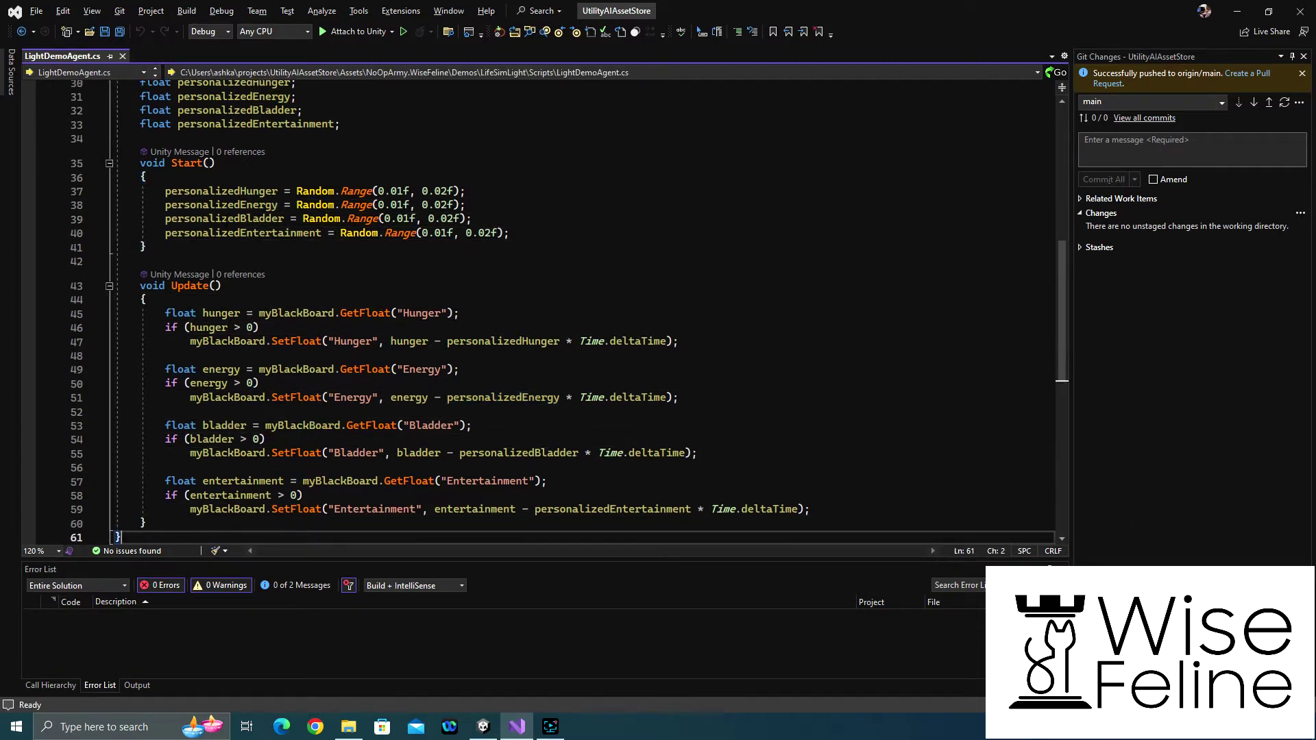
{"action": "scroll", "coordinate": [227, 220], "scroll_direction": "down", "scroll_amount": 3}
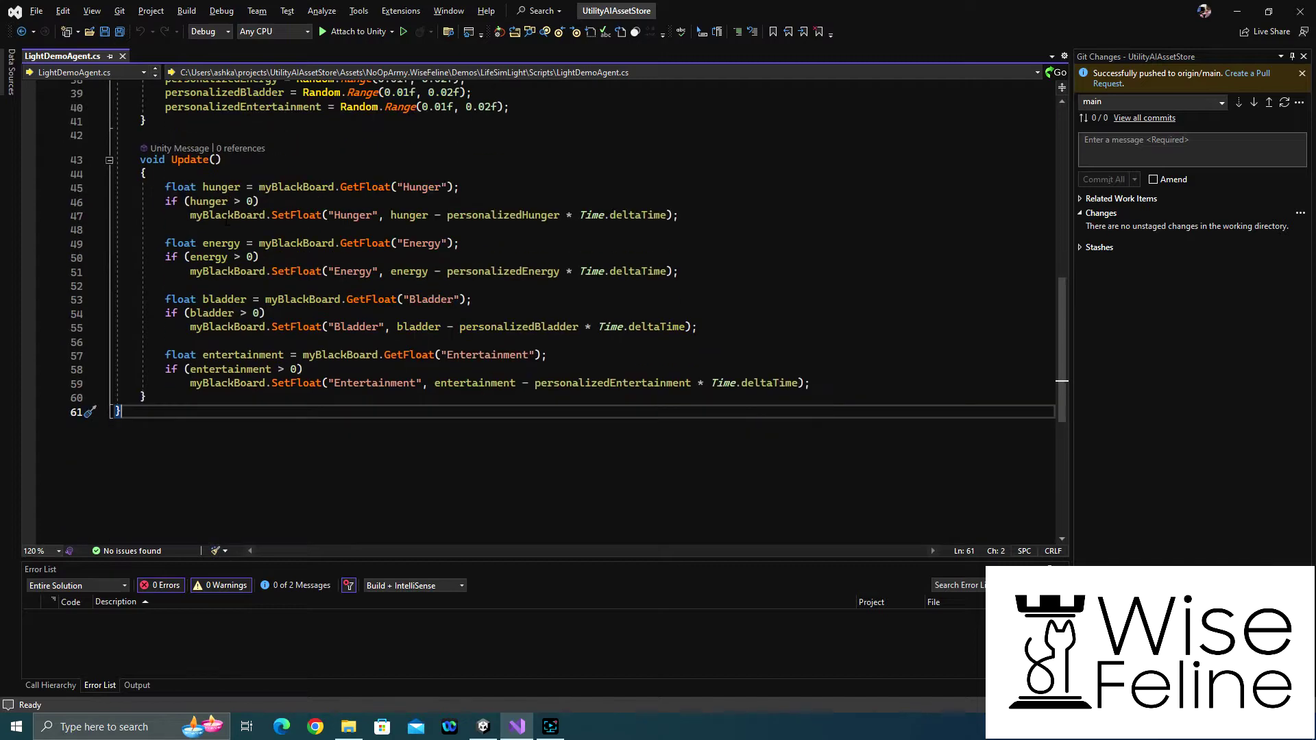
{"action": "scroll", "coordinate": [227, 219], "scroll_direction": "down", "scroll_amount": 2}
{"action": "scroll", "coordinate": [226, 219], "scroll_direction": "up", "scroll_amount": 3}
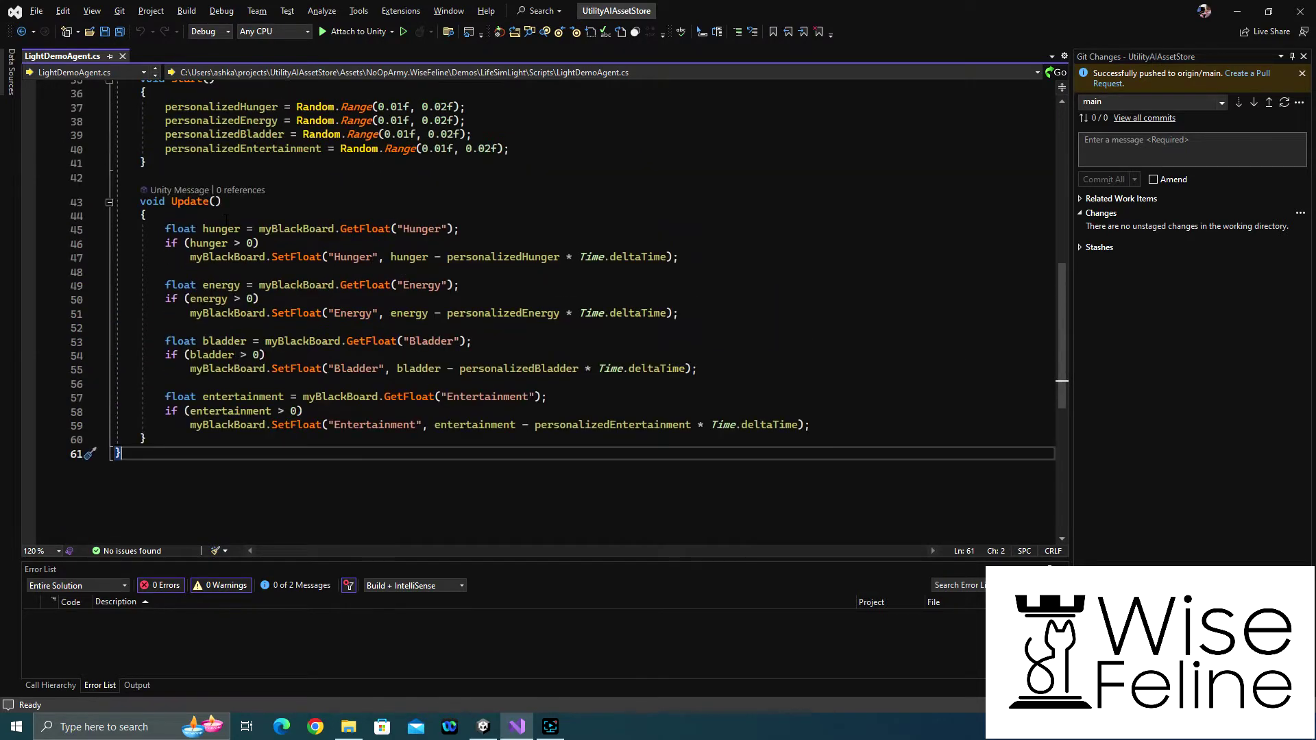
{"action": "left_click", "coordinate": [226, 218]}
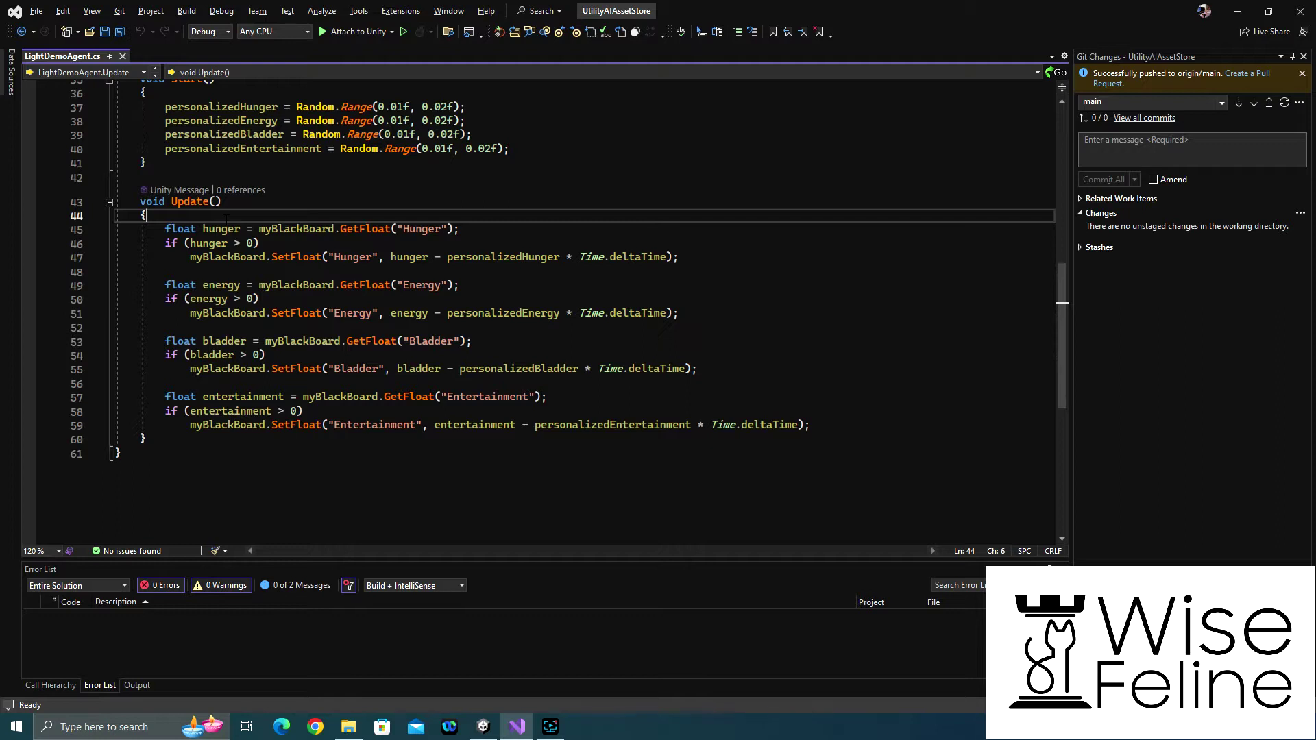
{"action": "key", "text": "ctrl+F4"}
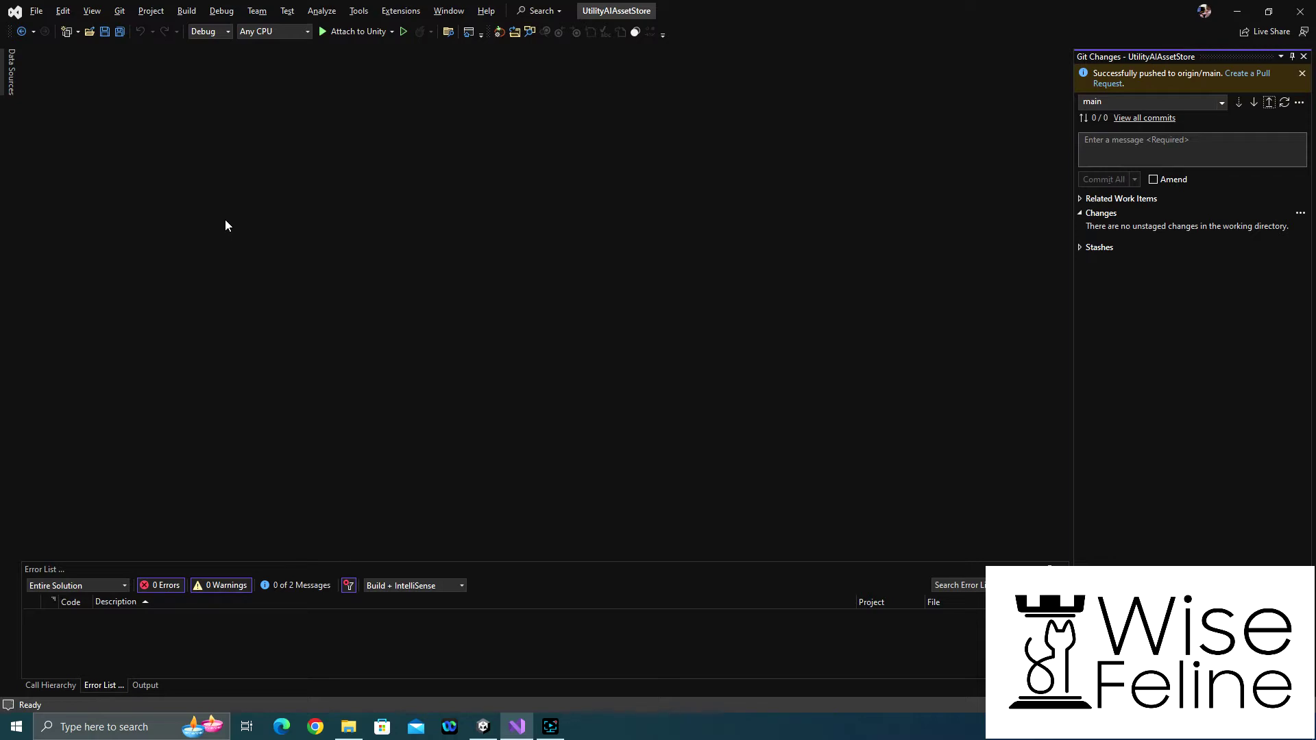
{"action": "key", "text": "alt+Tab"}
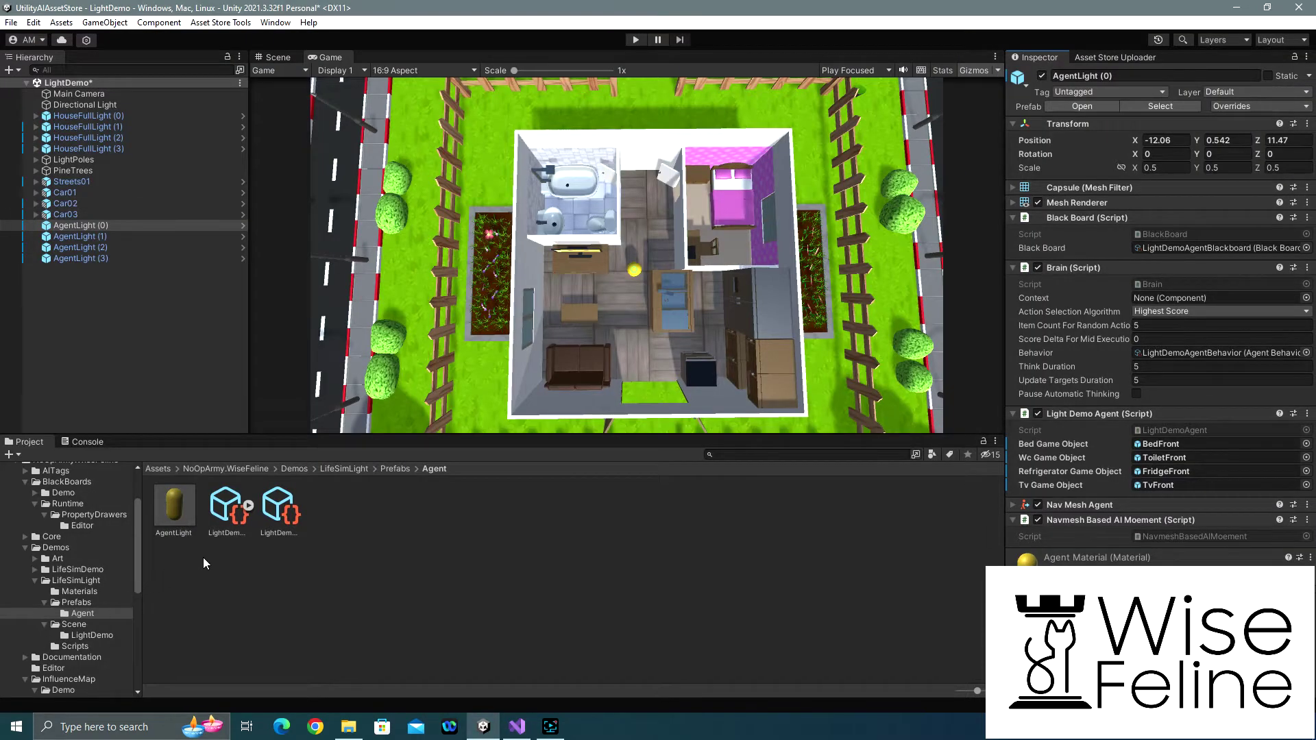
- Ping AgentLight (0)'s Behavior asset and open LightDemoAgentBehavior in Wise Feline
{"action": "left_click", "coordinate": [282, 517]}
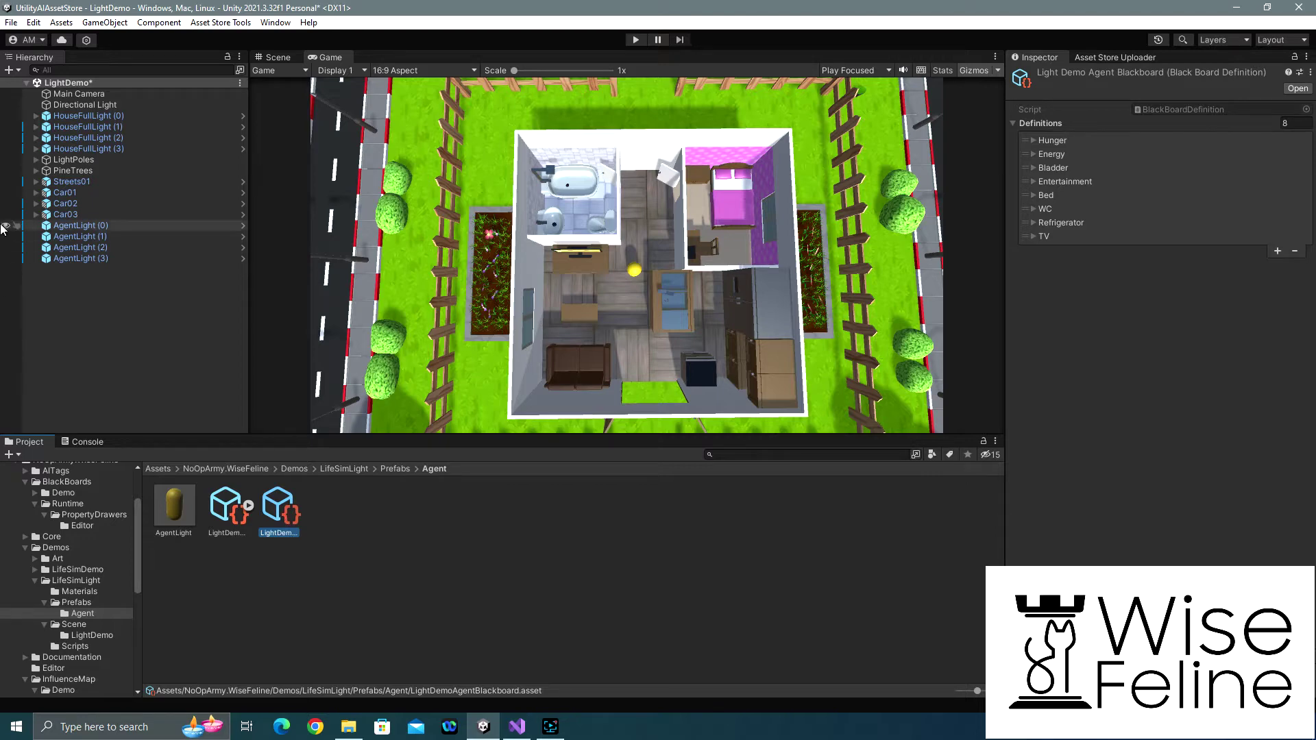
{"action": "left_click", "coordinate": [72, 218]}
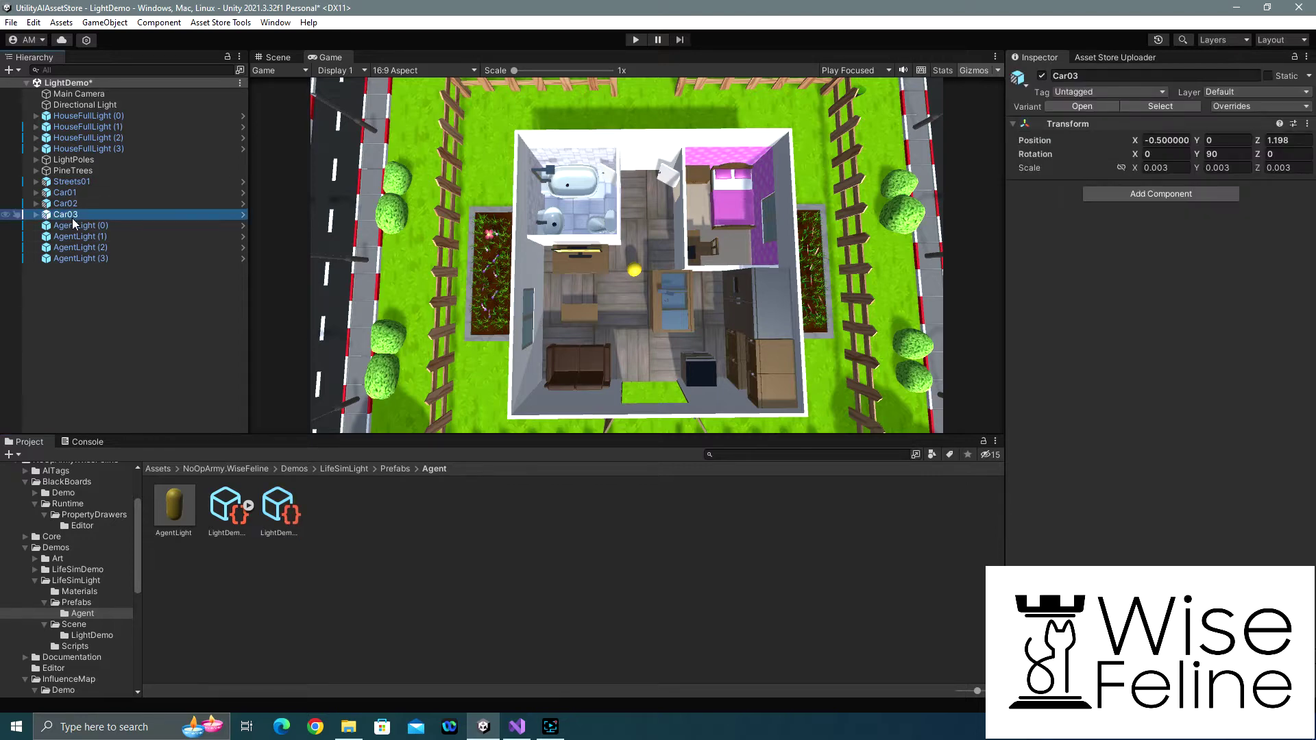
{"action": "left_click", "coordinate": [92, 225]}
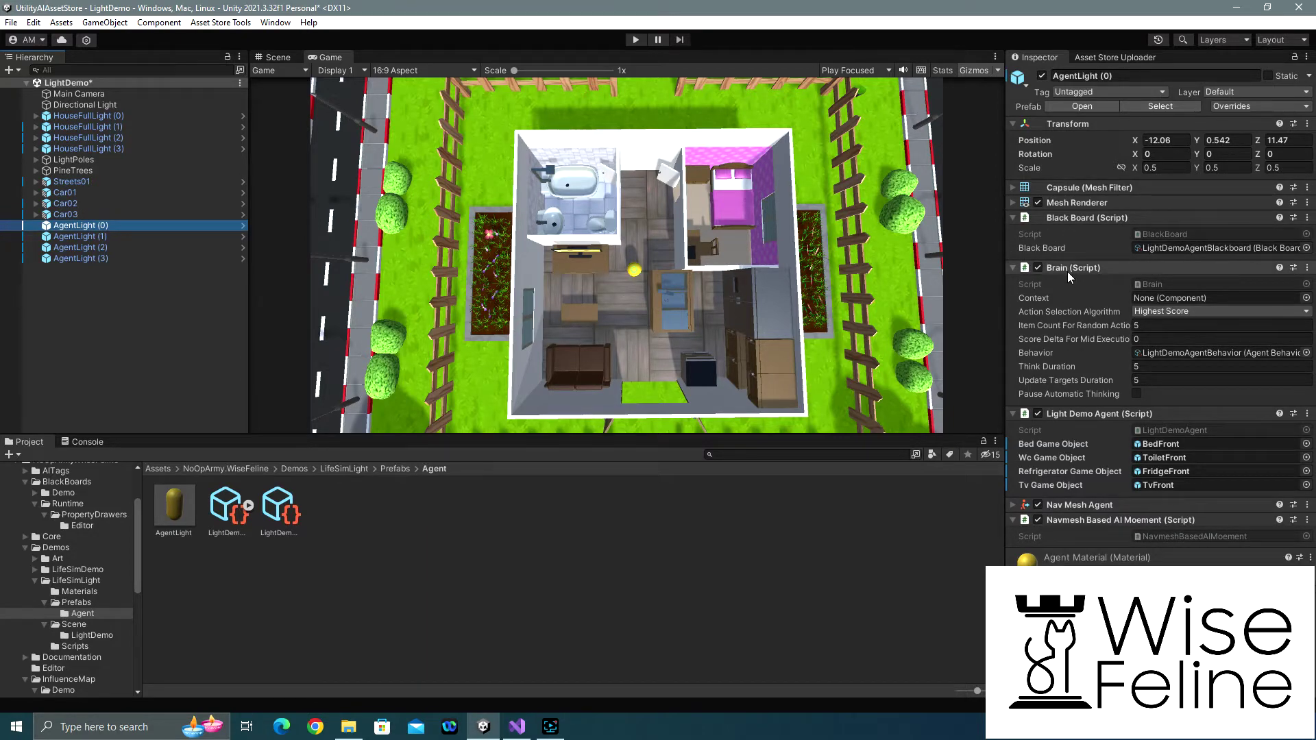
{"action": "left_click", "coordinate": [1158, 355]}
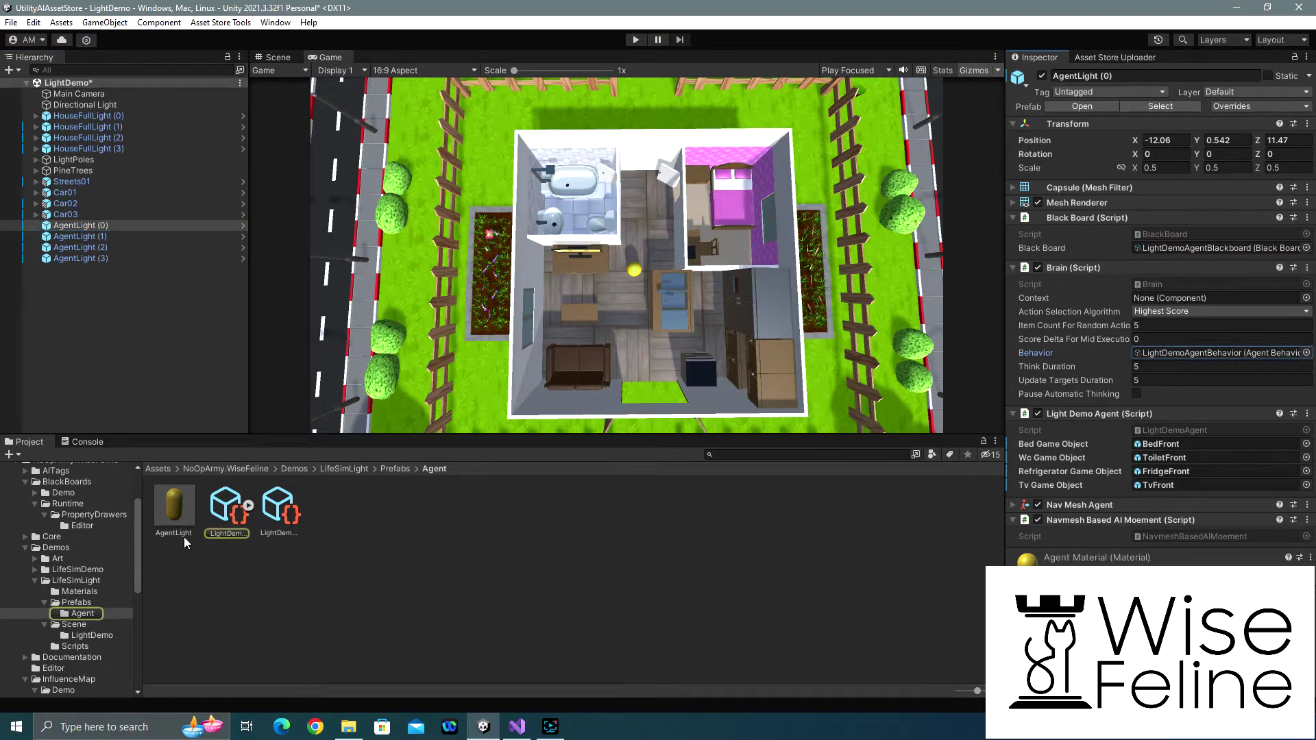
{"action": "left_click", "coordinate": [227, 504]}
{"action": "double_click", "coordinate": [229, 508]}
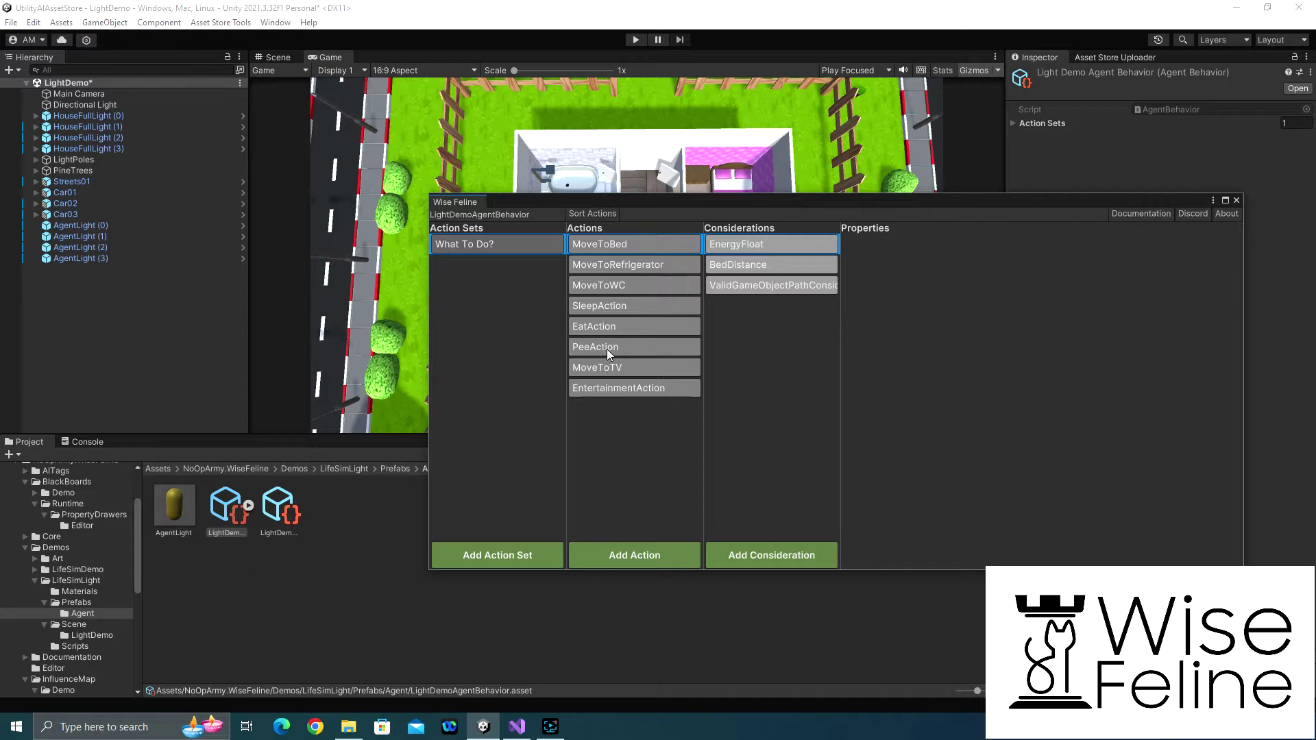
- Inspect PeeAction, MoveToBed, MoveToRefrigerator, EntertainmentAction and MoveToTV (key name TV)
{"action": "left_click", "coordinate": [639, 347]}
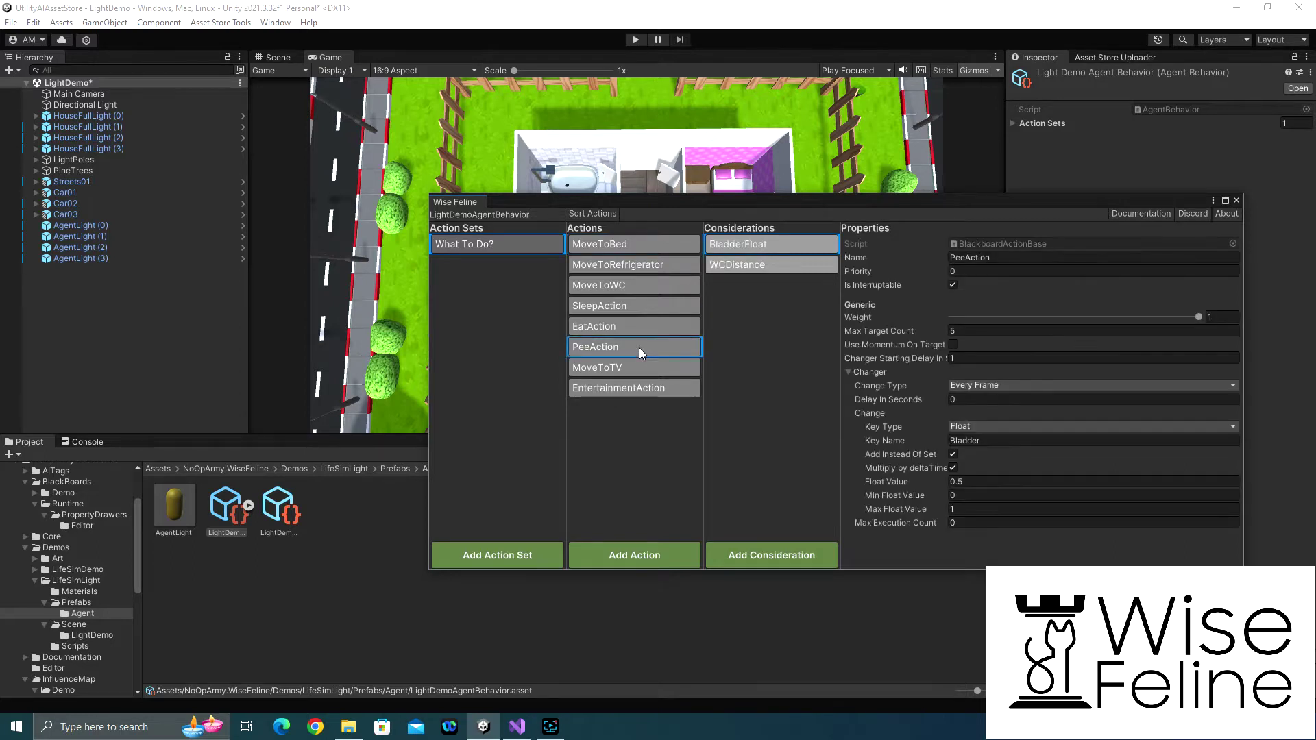
{"action": "left_click", "coordinate": [628, 245]}
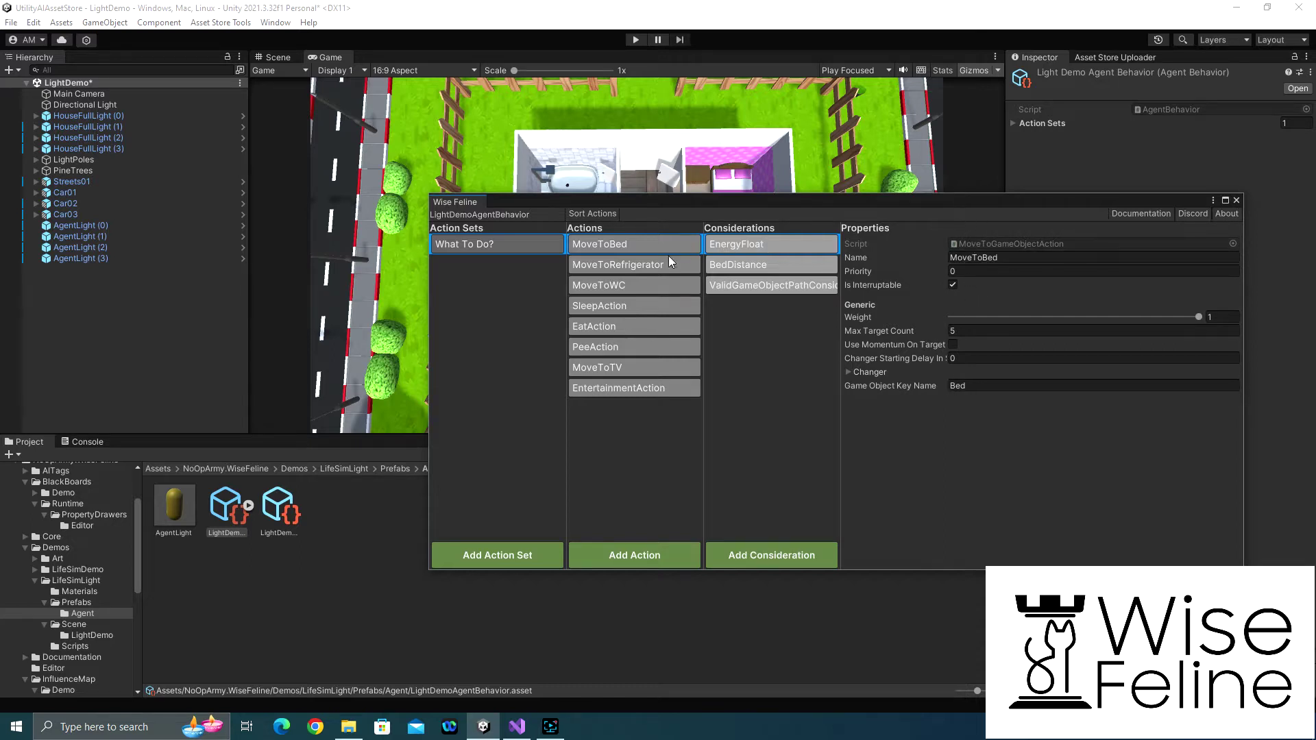
{"action": "left_click", "coordinate": [603, 264]}
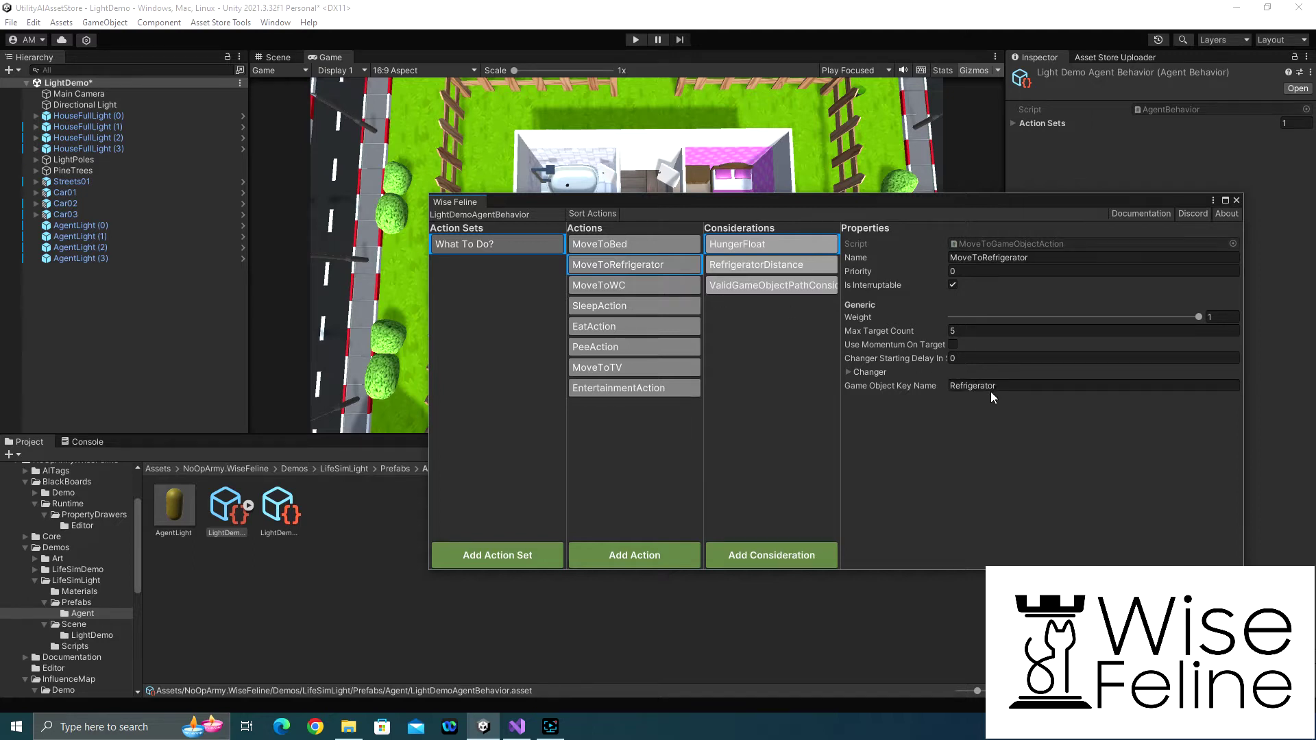
{"action": "left_click", "coordinate": [591, 389]}
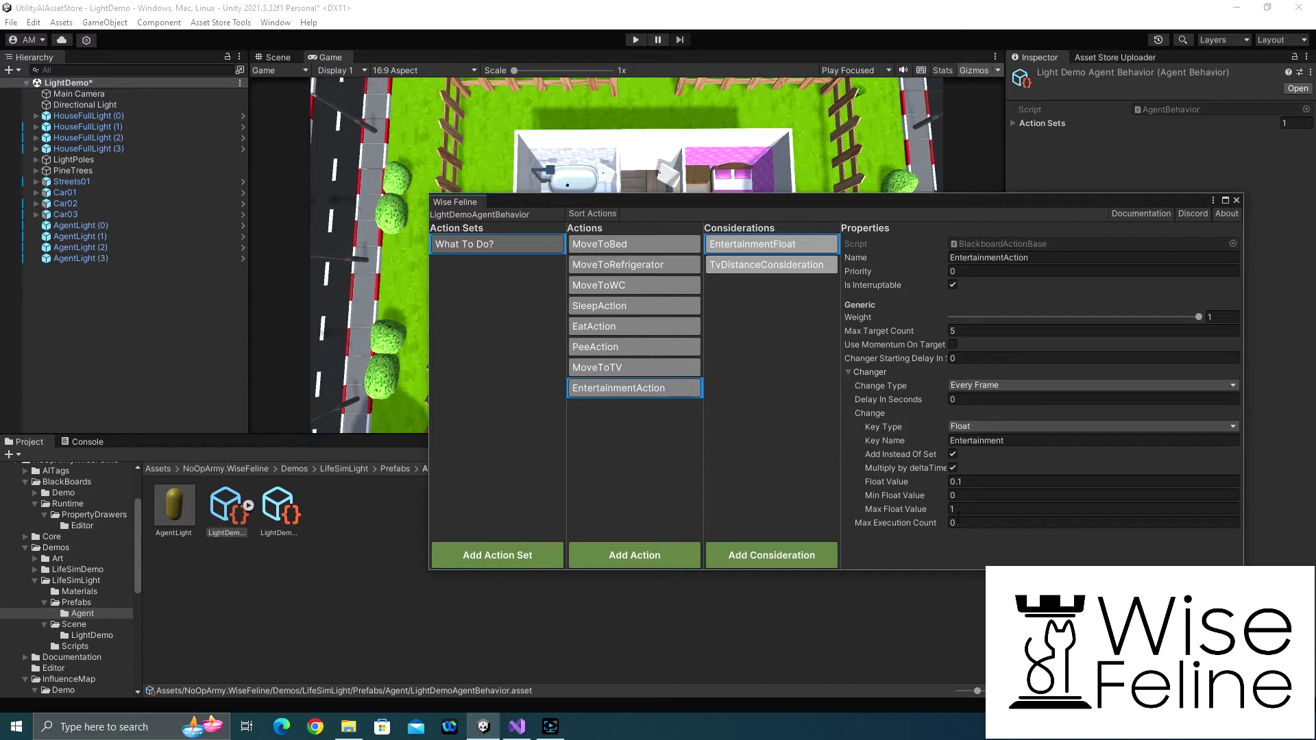
{"action": "left_click", "coordinate": [621, 372]}
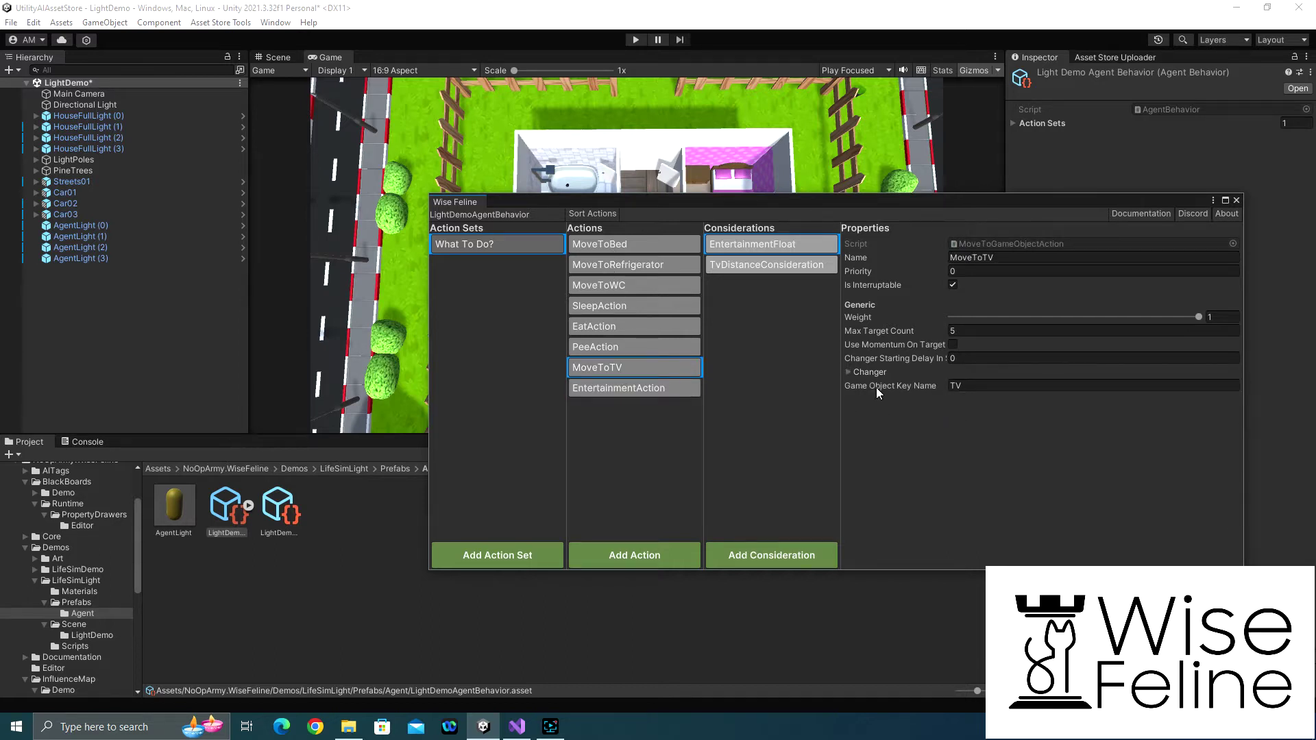
{"action": "left_click", "coordinate": [868, 372]}
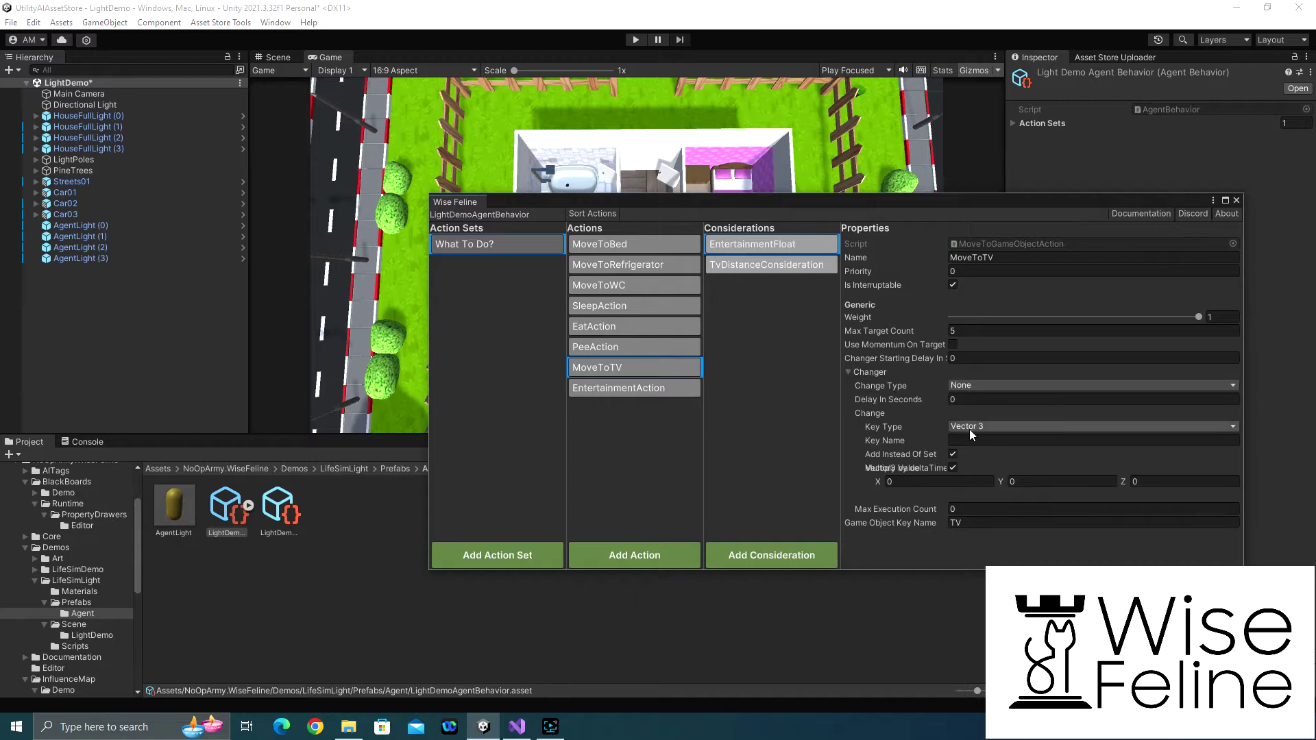
{"action": "left_click", "coordinate": [858, 370]}
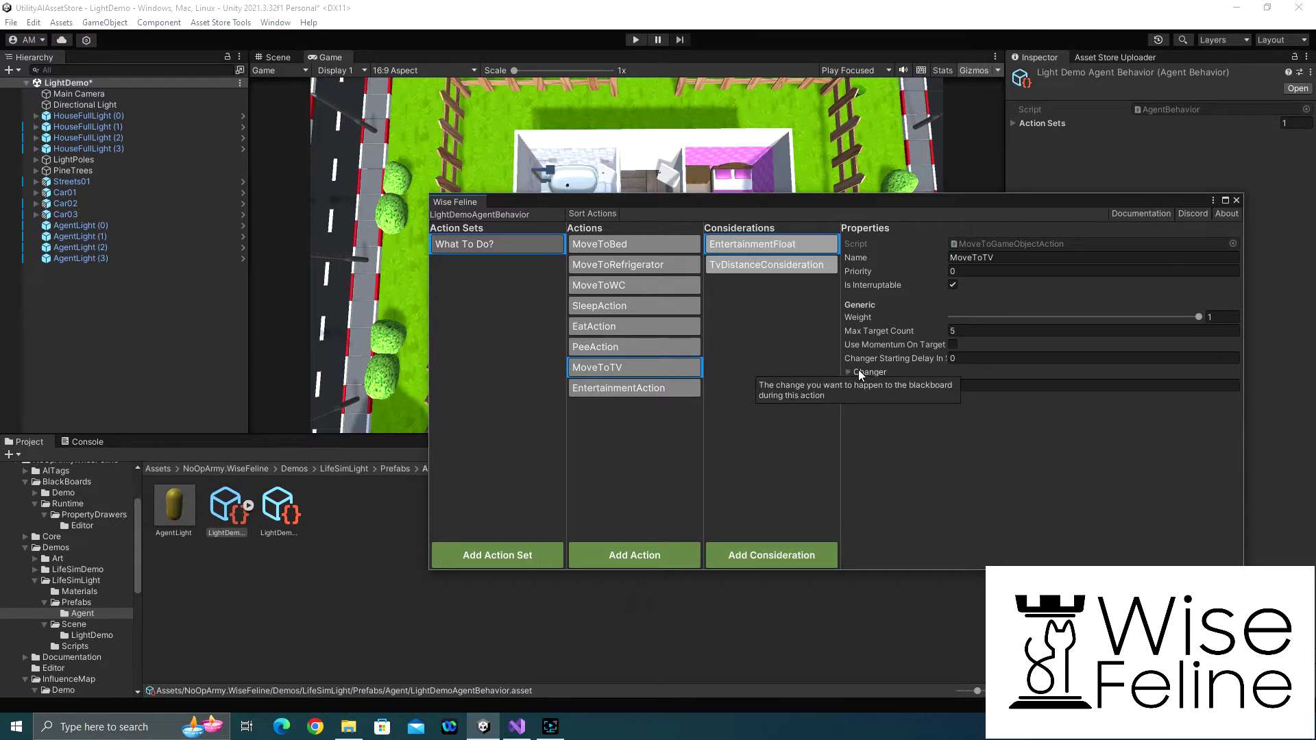
- Check SleepAction's name and energy settings, then return to MoveToBed's three considerations
{"action": "left_click", "coordinate": [599, 307]}
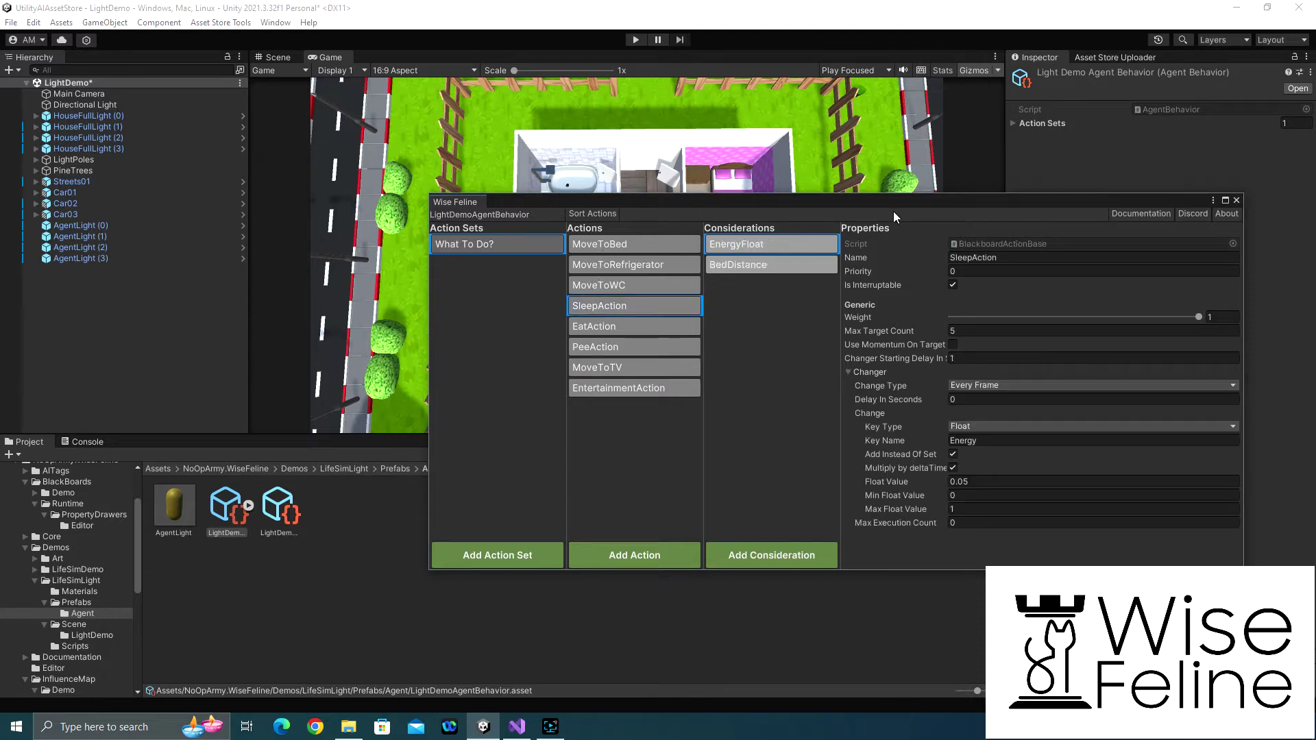
{"action": "left_click", "coordinate": [996, 259]}
{"action": "left_click", "coordinate": [633, 246]}
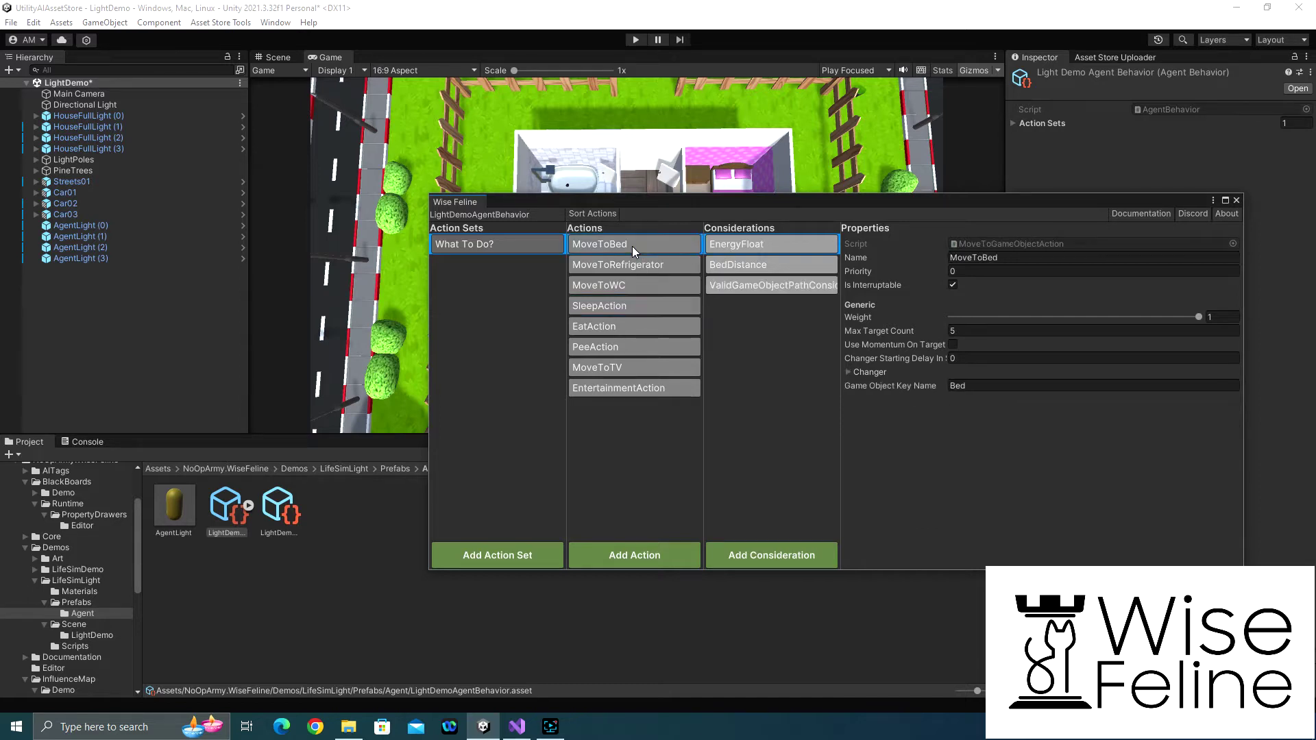
- Select EnergyFloat (Energy key, range 0–0.8, inverted) and open its response curve
{"action": "left_click", "coordinate": [747, 248]}
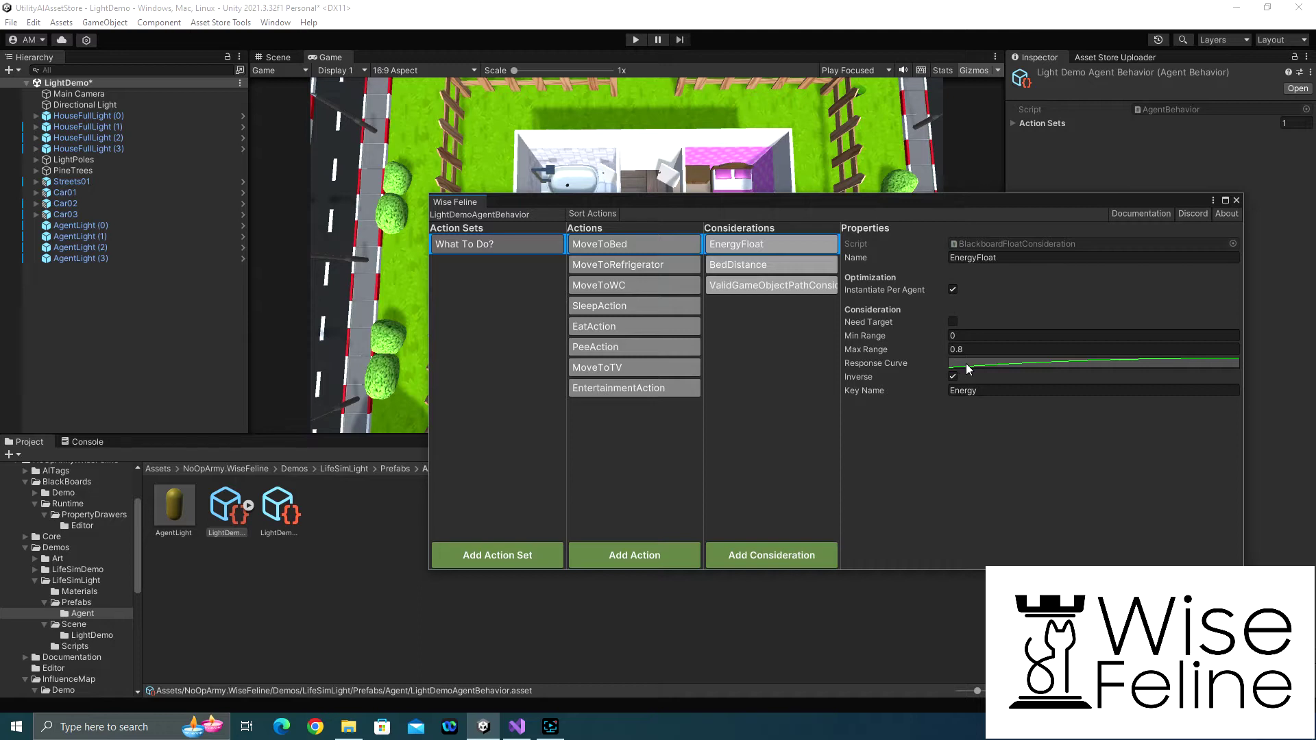
{"action": "left_click", "coordinate": [973, 363]}
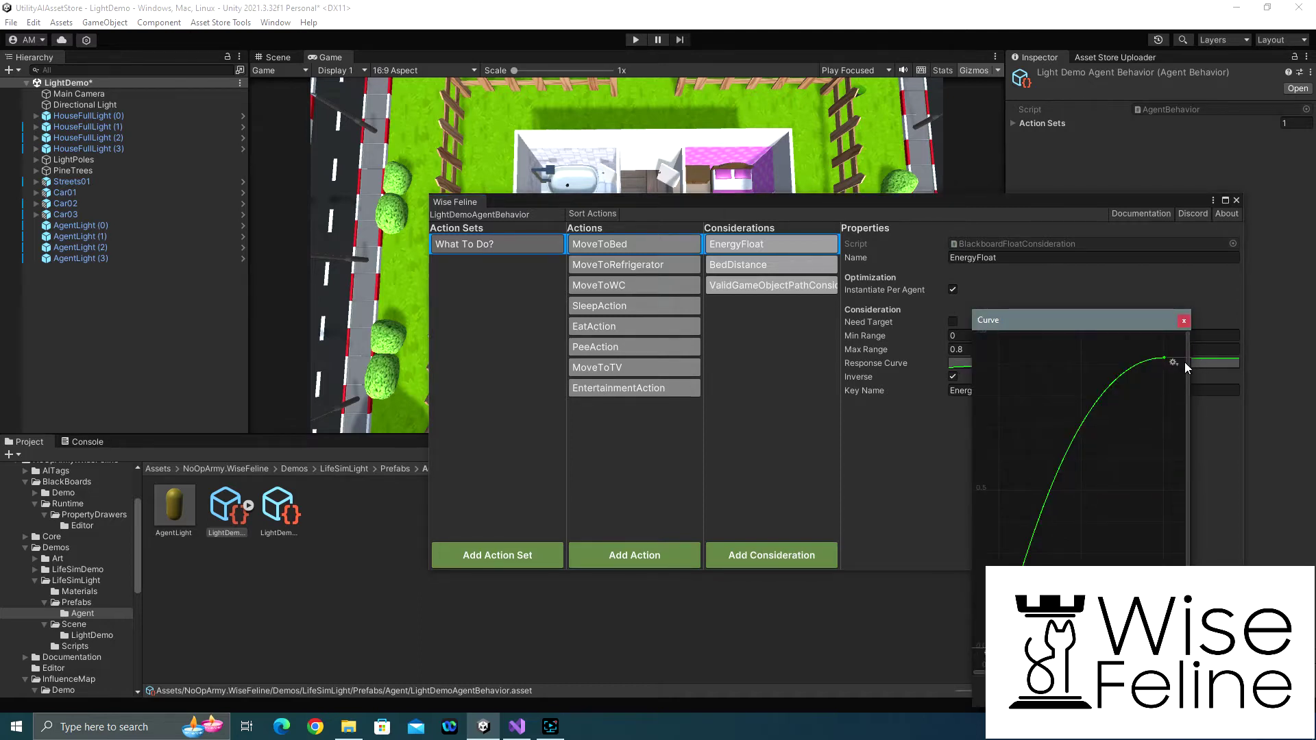
- Close the EnergyFloat response curve, reopen it for another look, and close it again
{"action": "left_click", "coordinate": [1183, 322]}
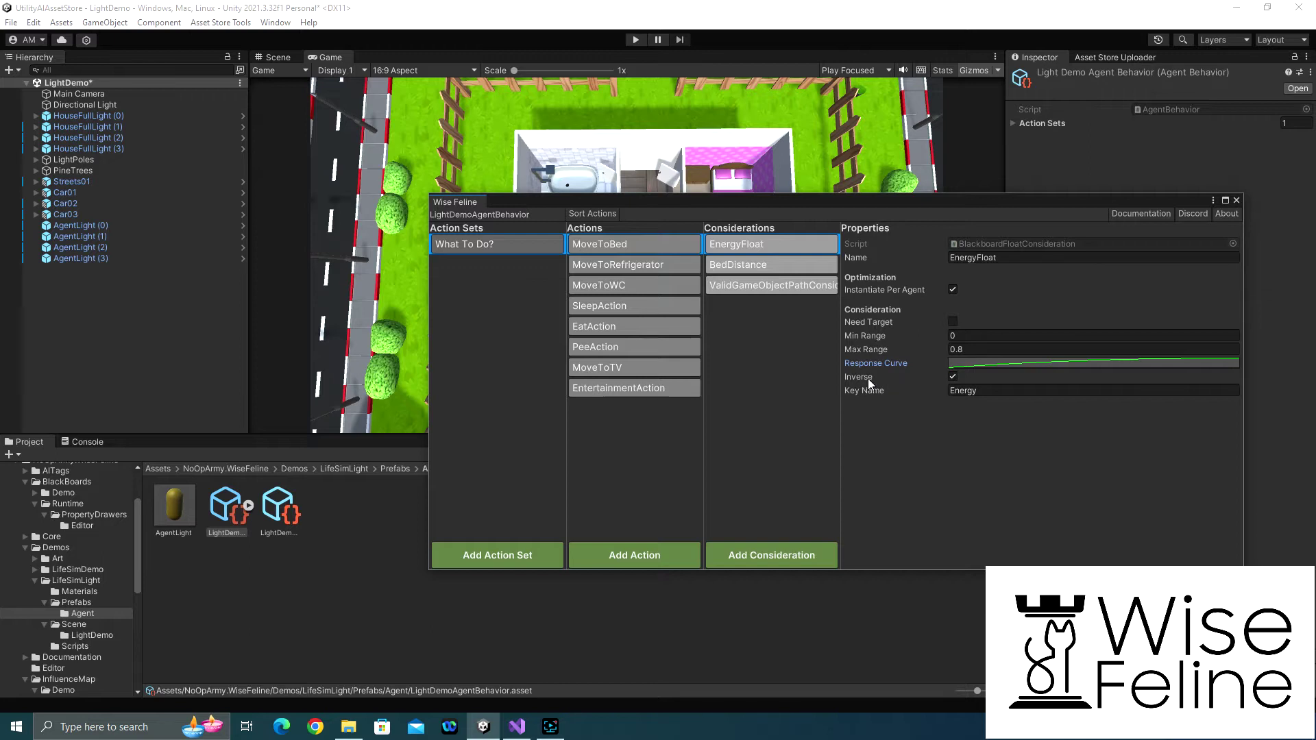
{"action": "left_click", "coordinate": [964, 363]}
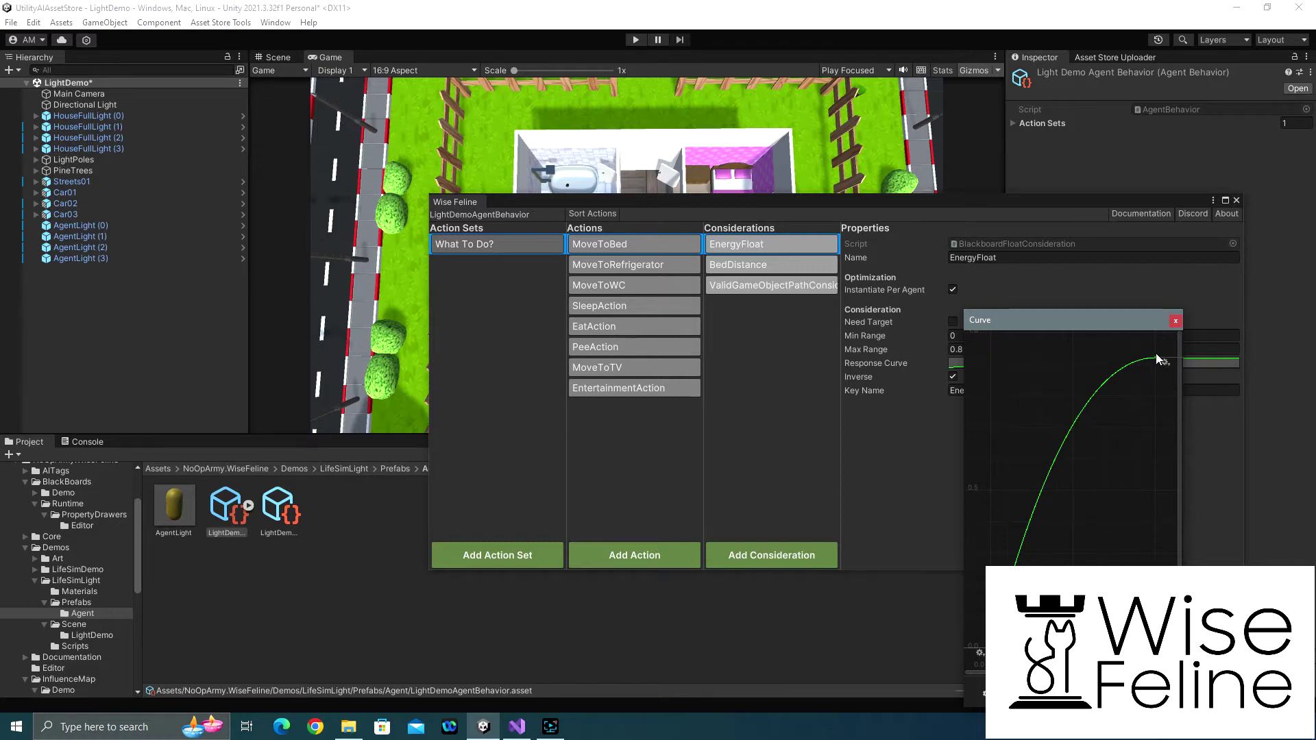
{"action": "left_click", "coordinate": [1176, 322]}
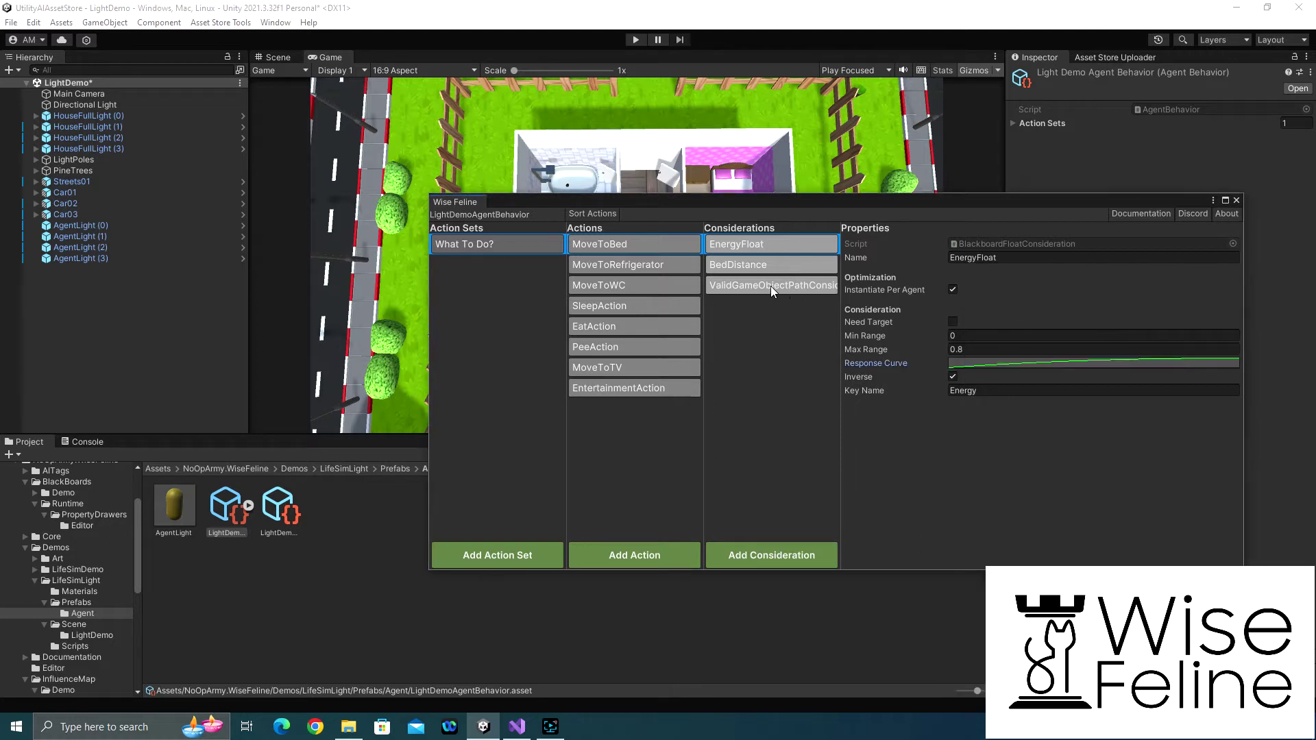
- Check ValidGameObjectPathConsideration's curve, then return to BedDistance (Bed key, range 0–10)
{"action": "left_click", "coordinate": [754, 265]}
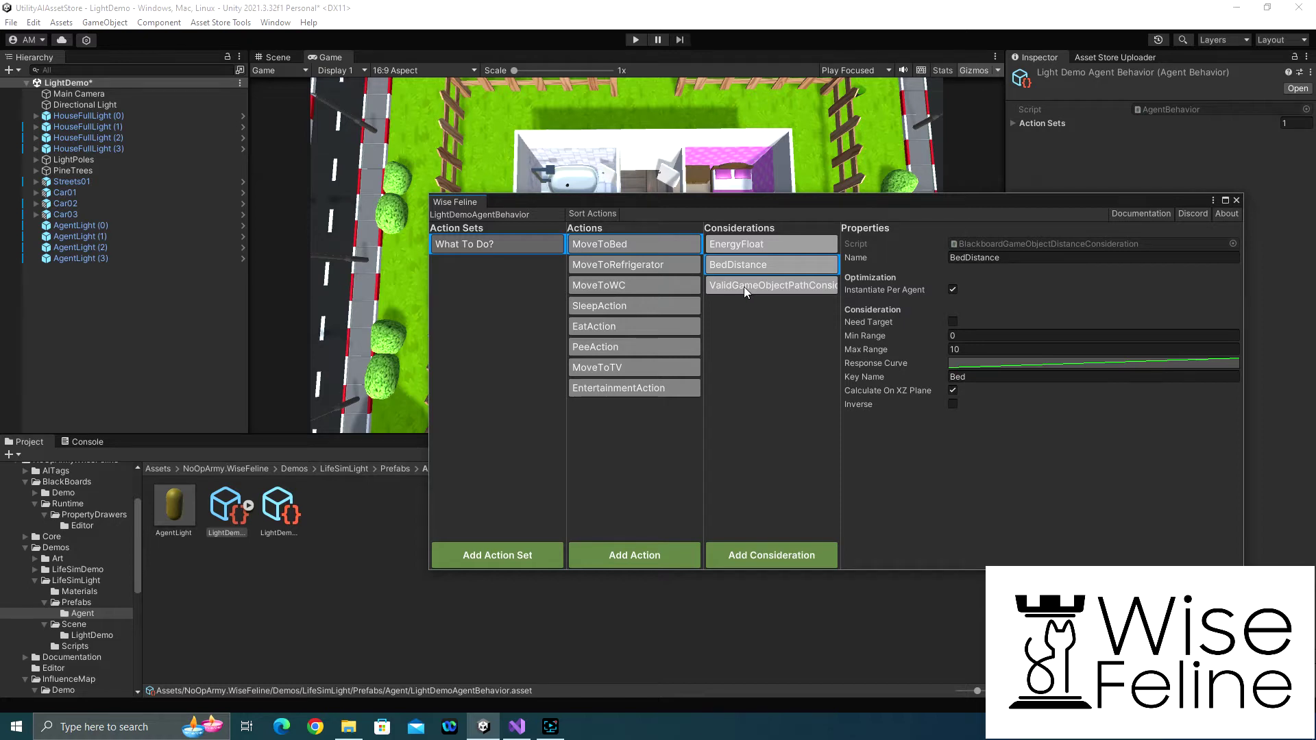
{"action": "left_click", "coordinate": [745, 287]}
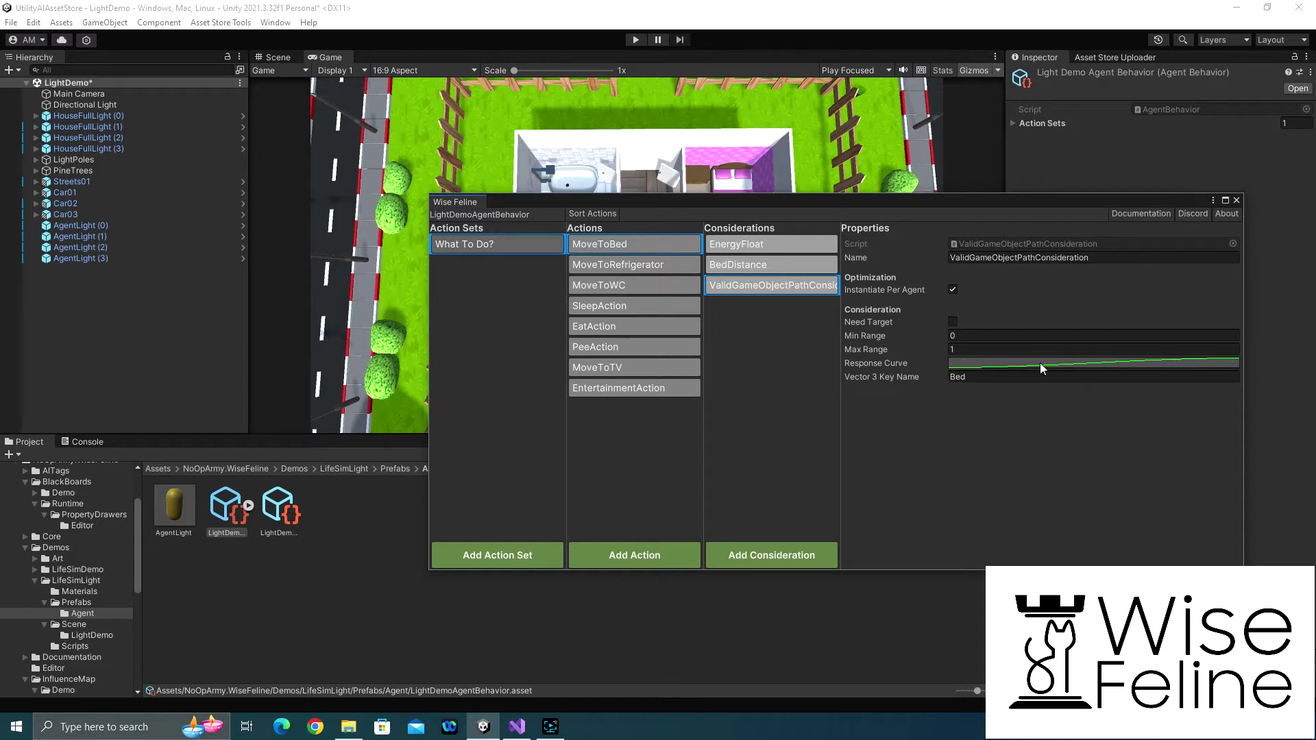
{"action": "left_click", "coordinate": [985, 364]}
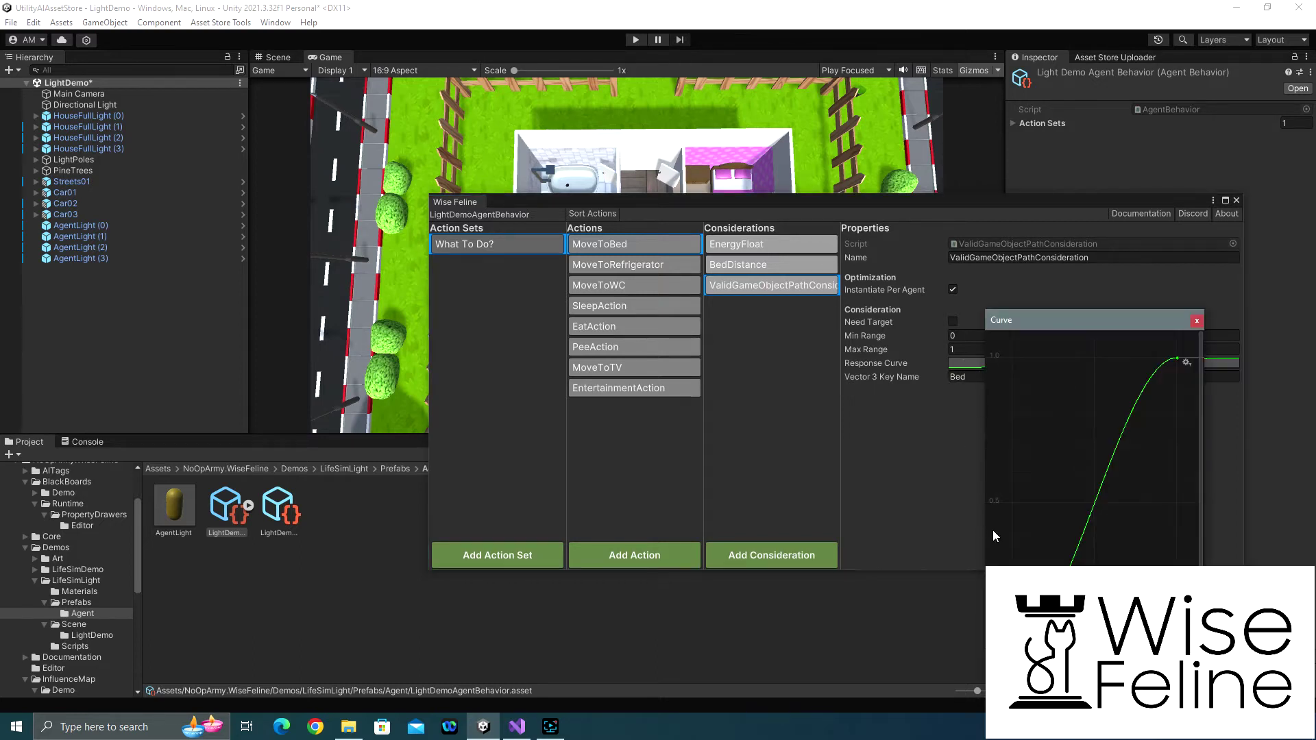
{"action": "left_click", "coordinate": [1197, 322]}
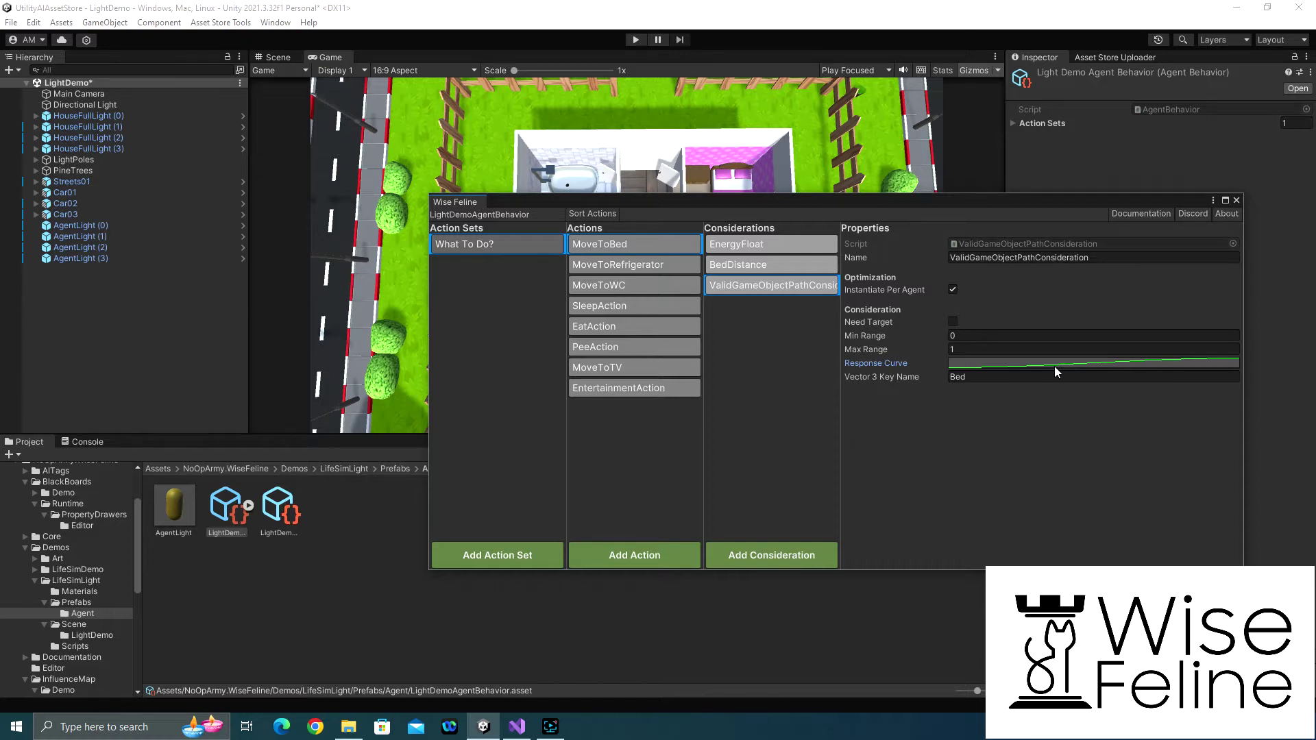
{"action": "left_click", "coordinate": [771, 265]}
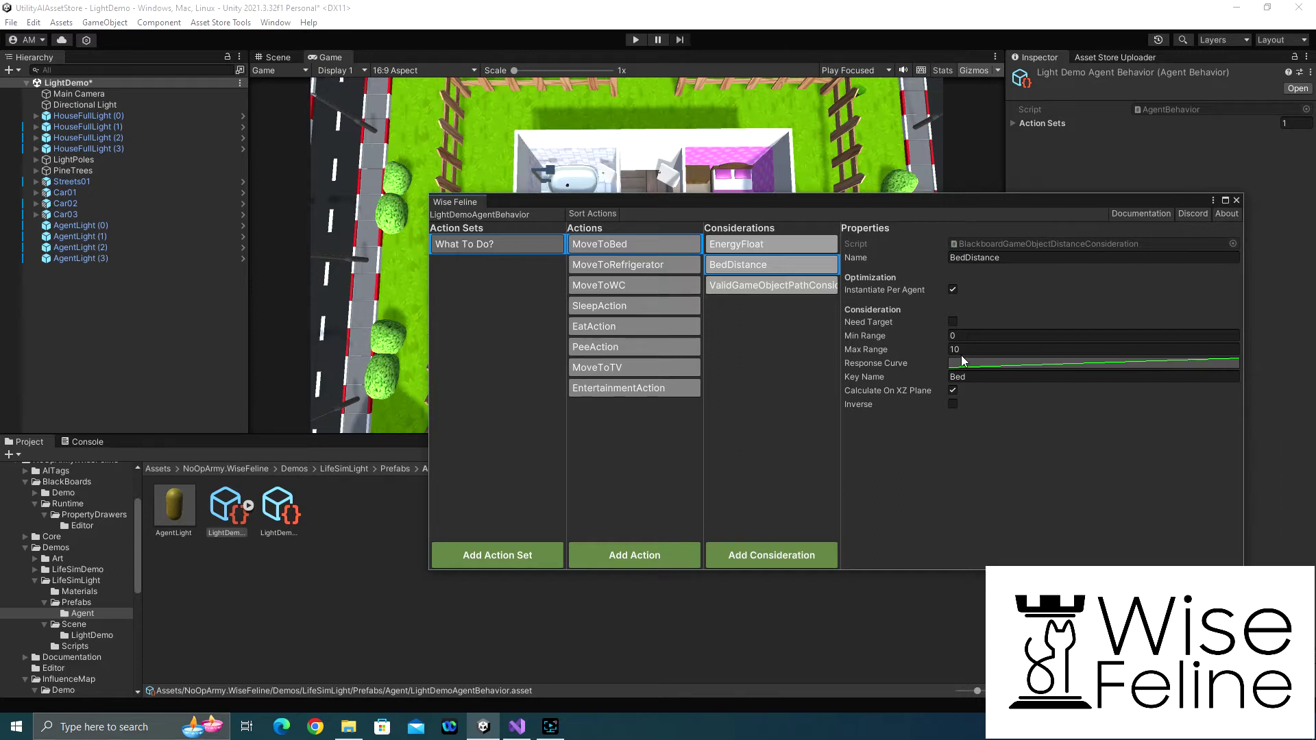
- Read the tooltip explaining the Inverse option
{"action": "mouse_move", "coordinate": [857, 404]}
- Open SleepAction's BedDistance consideration (Bed key, range 0.4–0.5, inverted) and show its response curve
{"action": "left_click", "coordinate": [605, 309]}
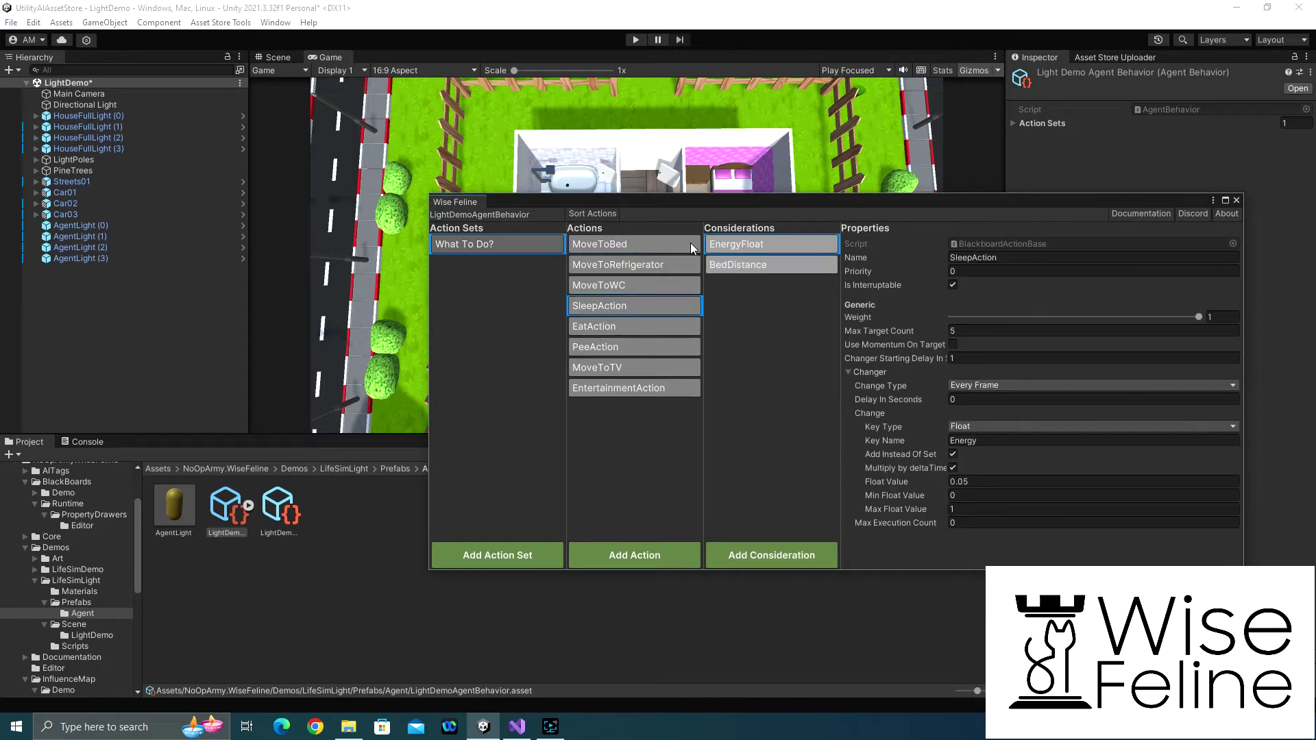
{"action": "left_click", "coordinate": [746, 247]}
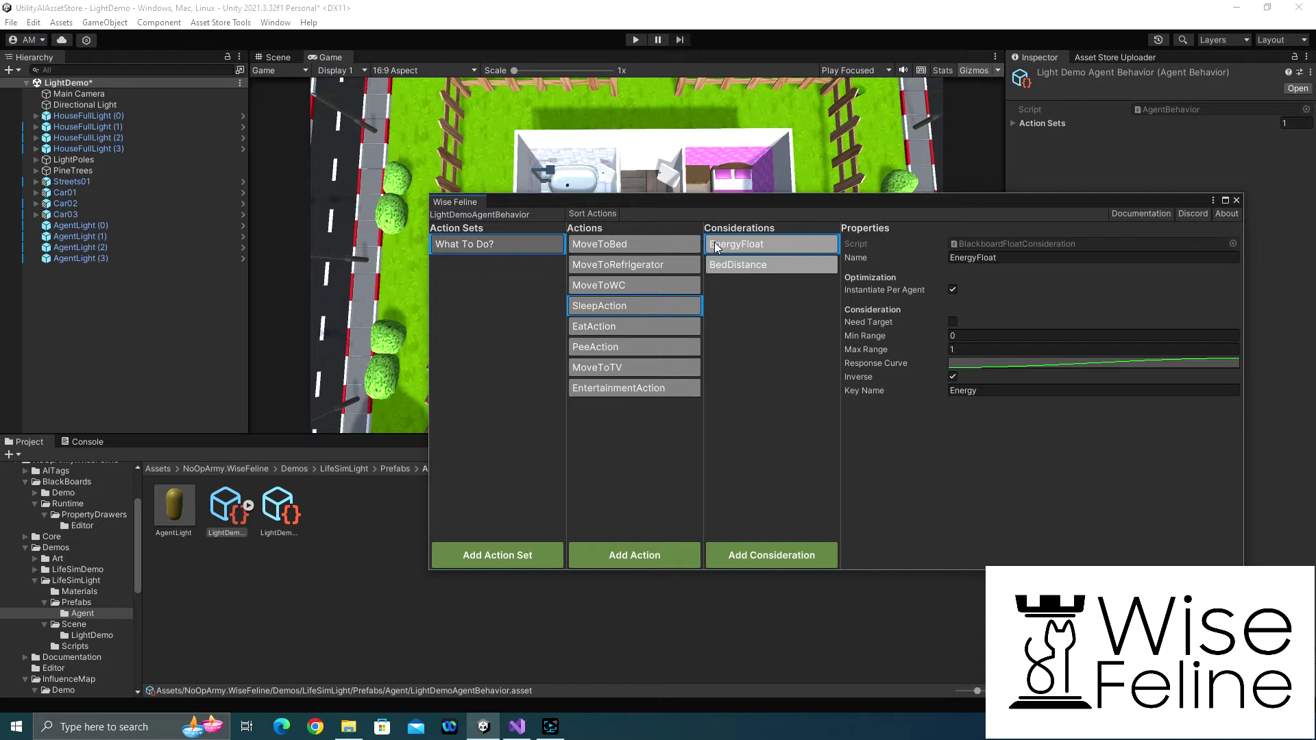
{"action": "left_click", "coordinate": [742, 266]}
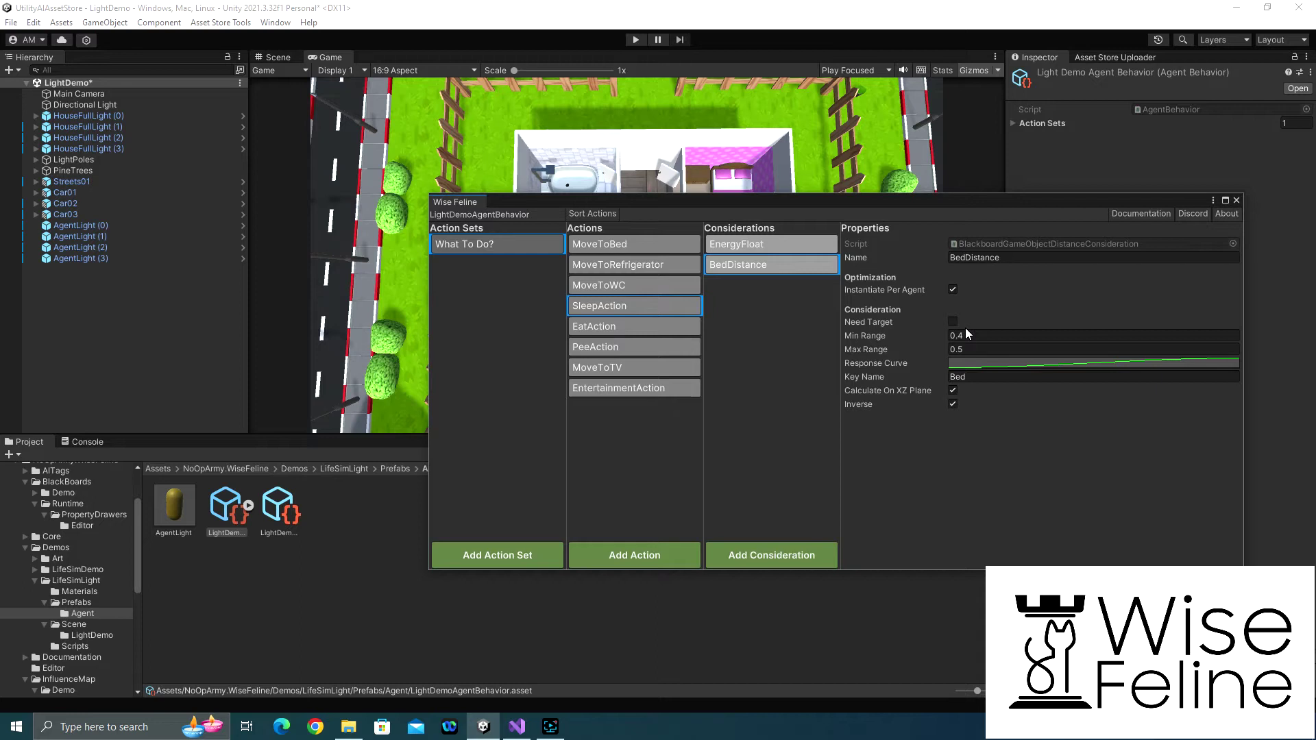
{"action": "left_click", "coordinate": [979, 362]}
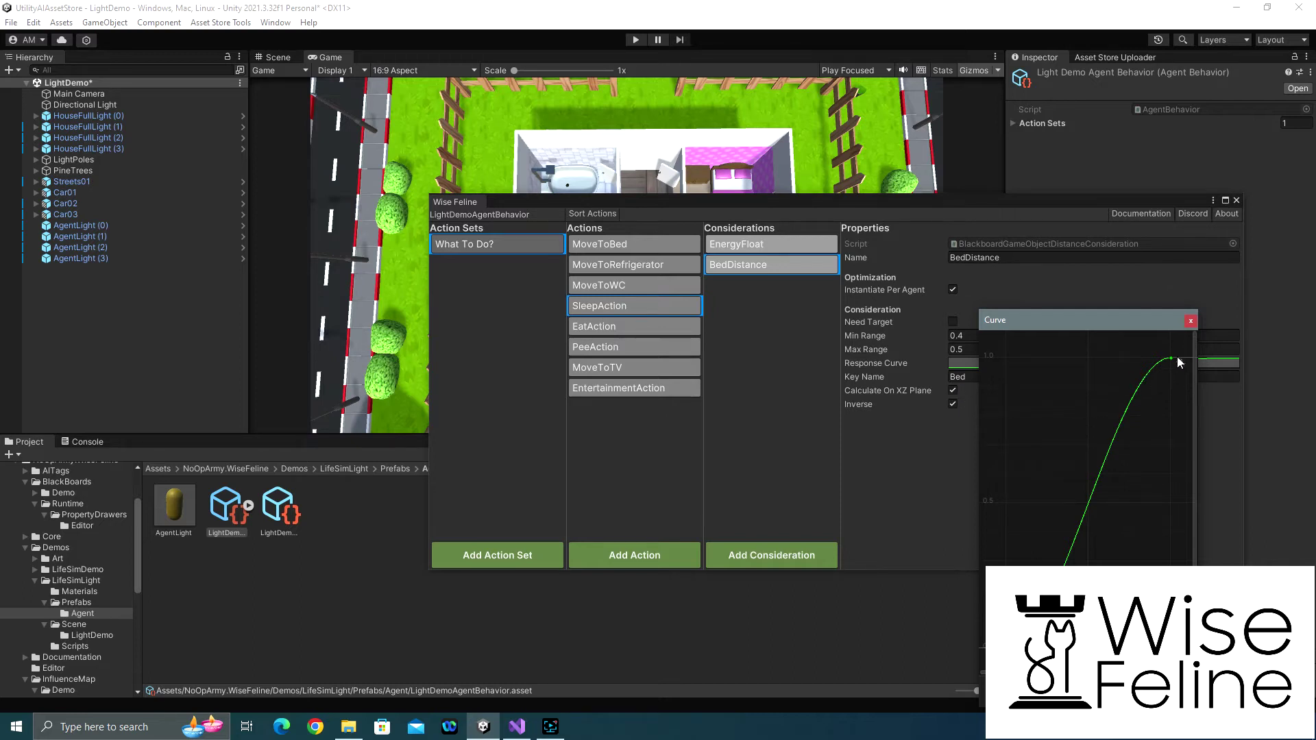
- Close the Curve editor to return to the BedDistance settings (Bed key, 0.4–0.5, inverted)
{"action": "left_click", "coordinate": [1191, 321]}
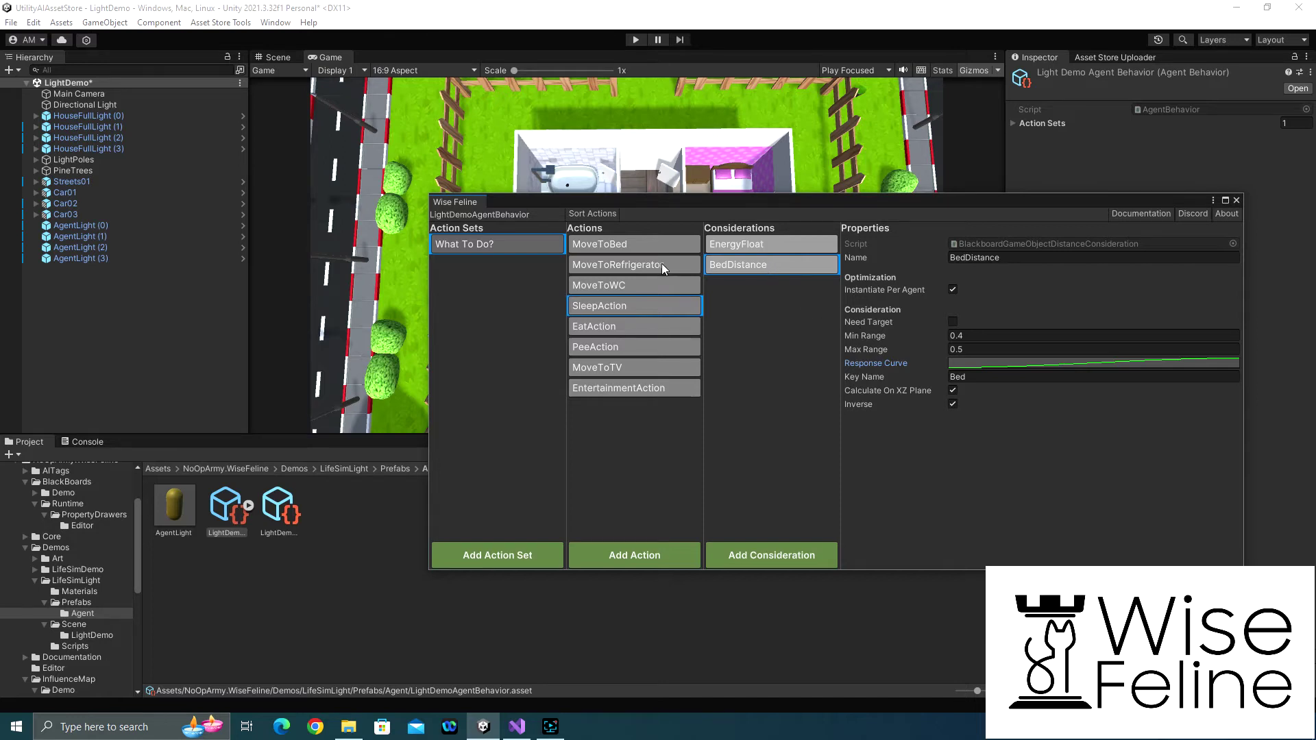
{"action": "left_click", "coordinate": [654, 245]}
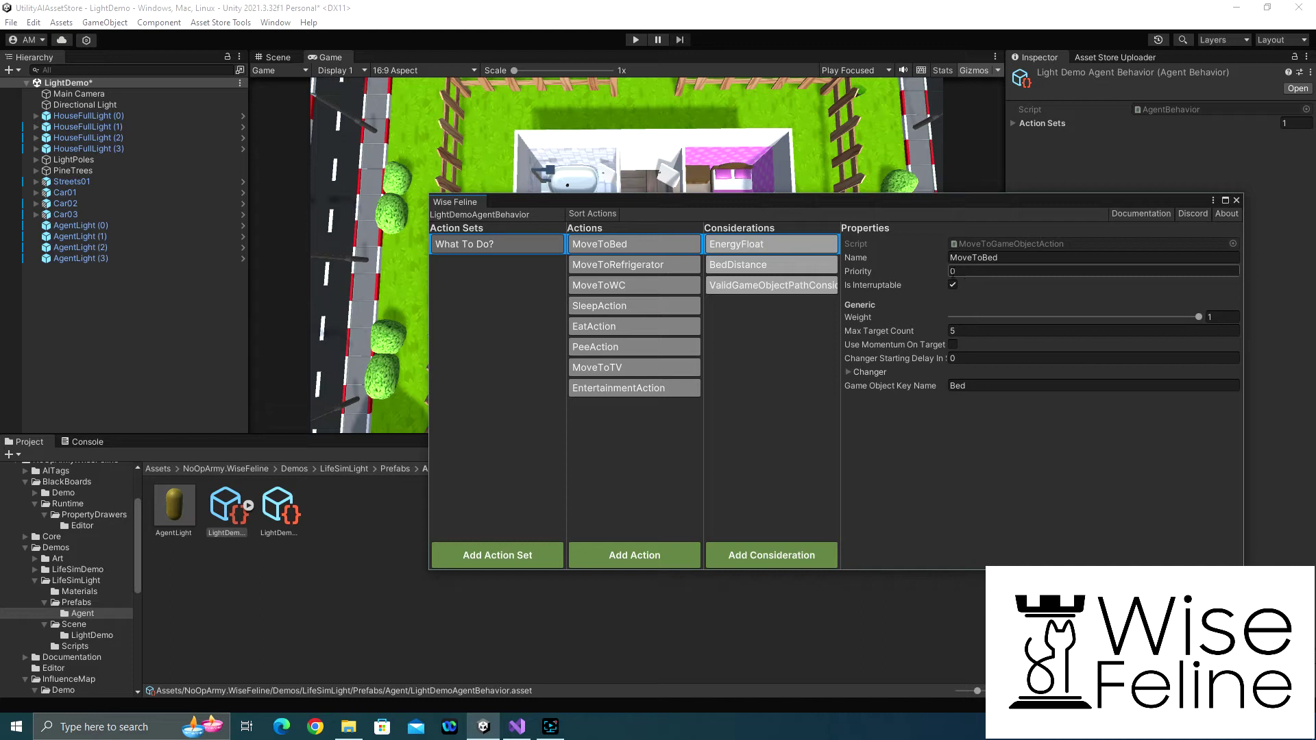
{"action": "left_click", "coordinate": [736, 268]}
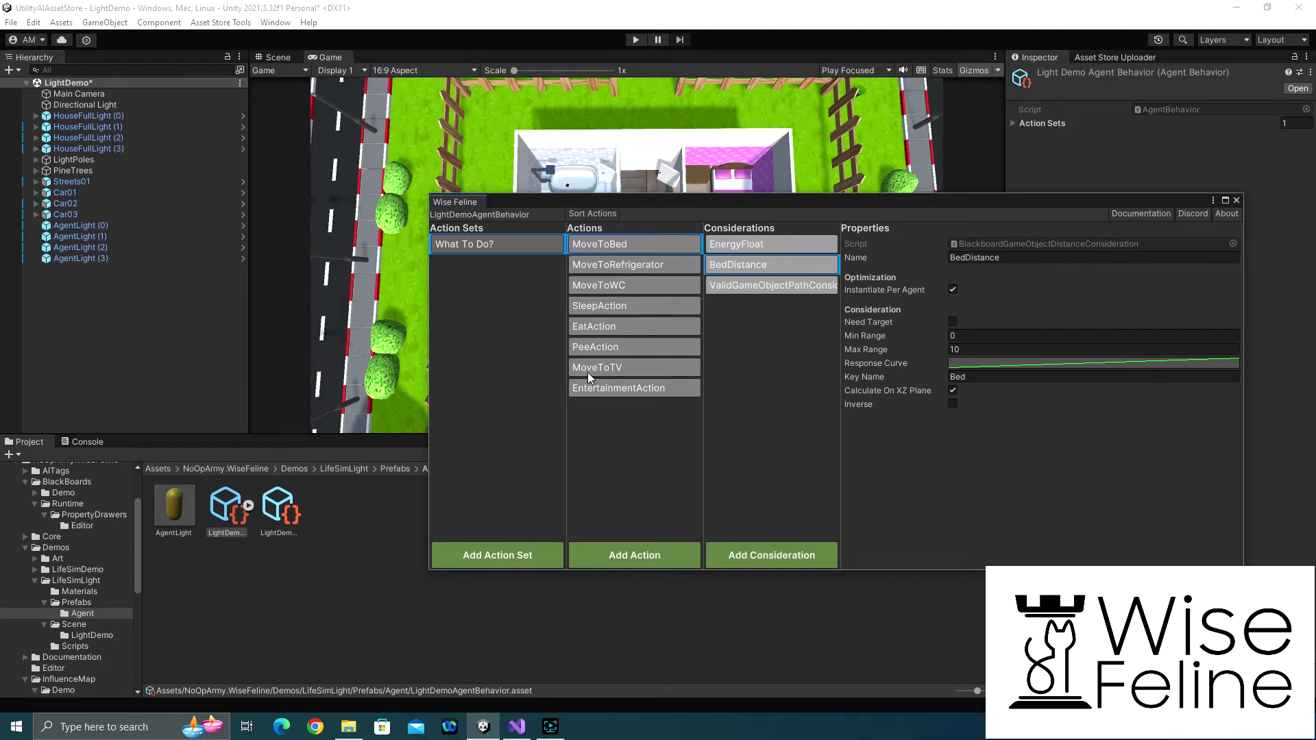
{"action": "left_click", "coordinate": [604, 306]}
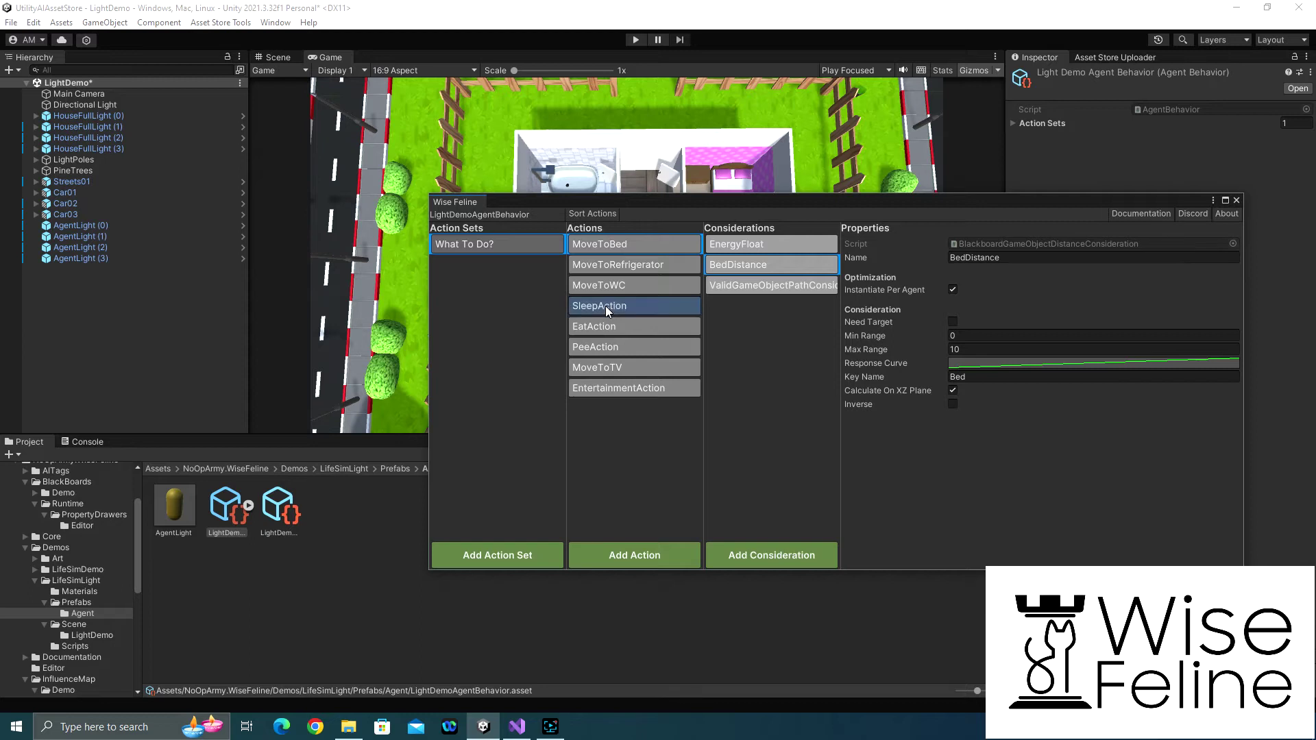
{"action": "left_click", "coordinate": [738, 264]}
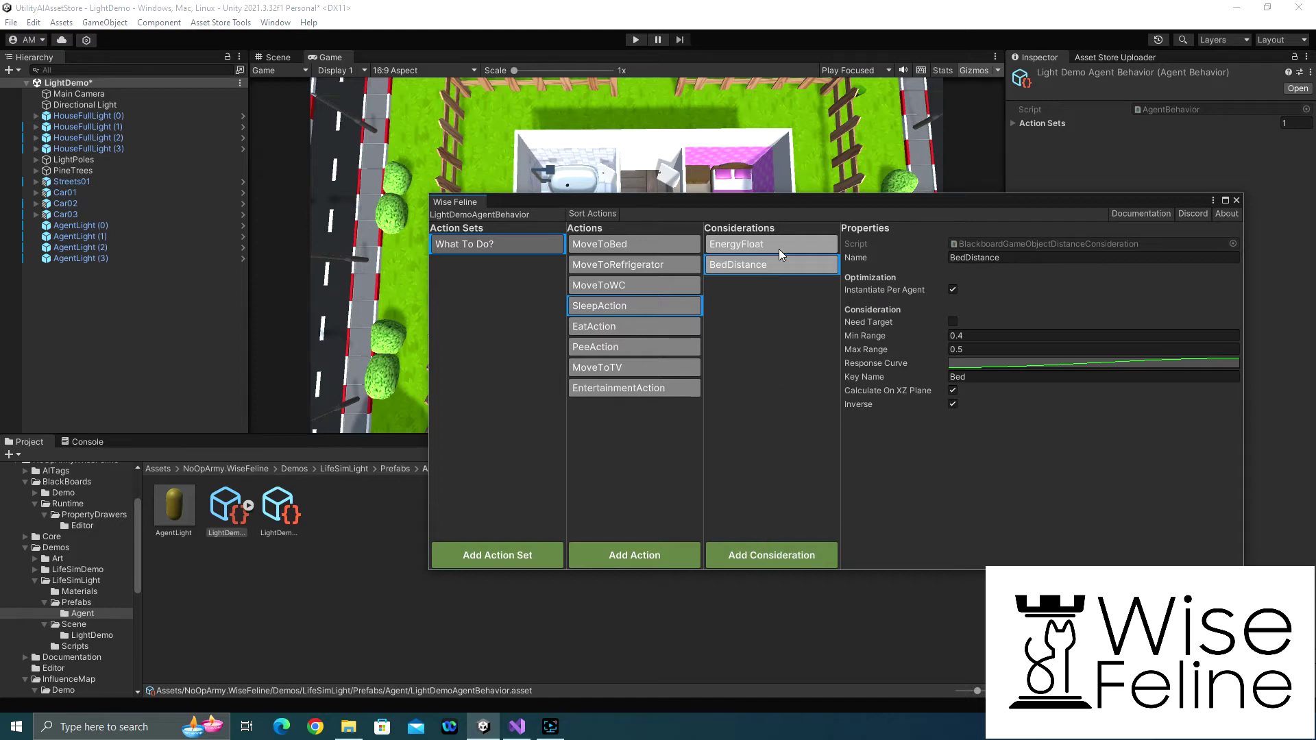
{"action": "left_click", "coordinate": [1236, 201]}
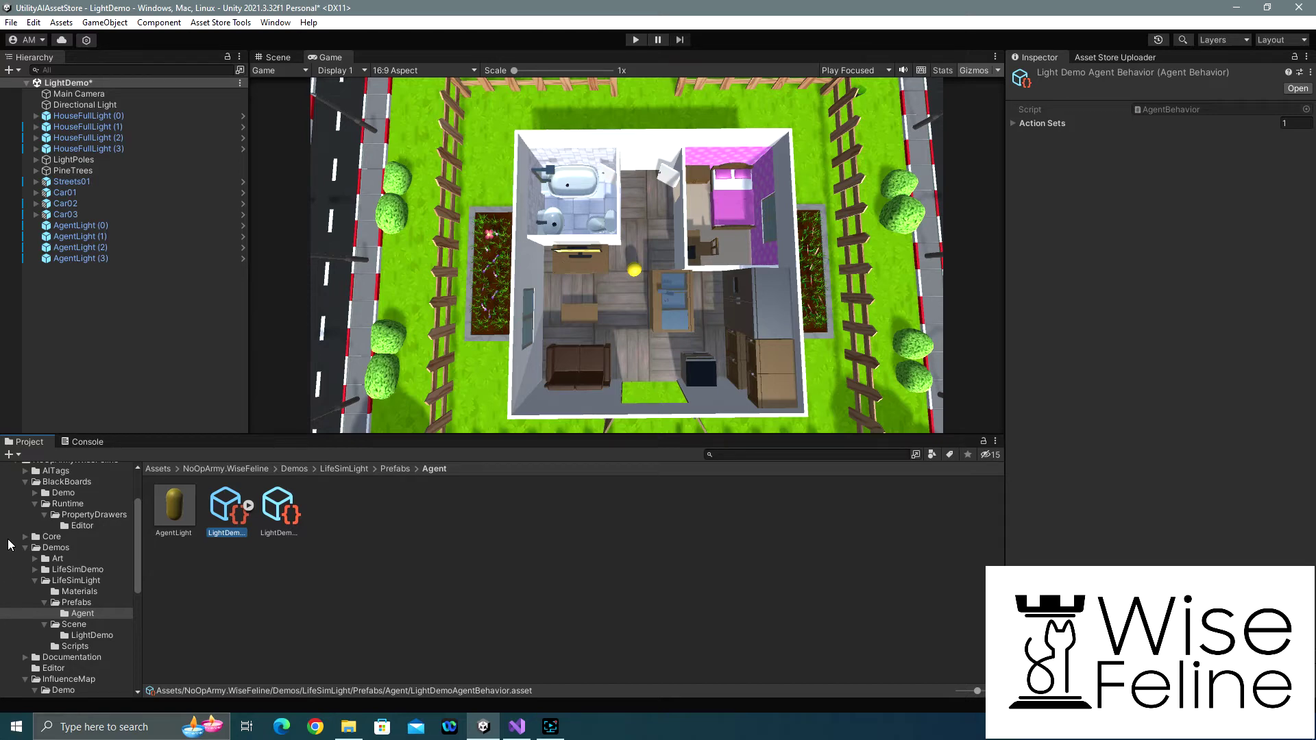
- Select AgentLight (3) to view its BedFront, ToiletFront, FridgeFront and TvFront targets
{"action": "left_click", "coordinate": [68, 259]}
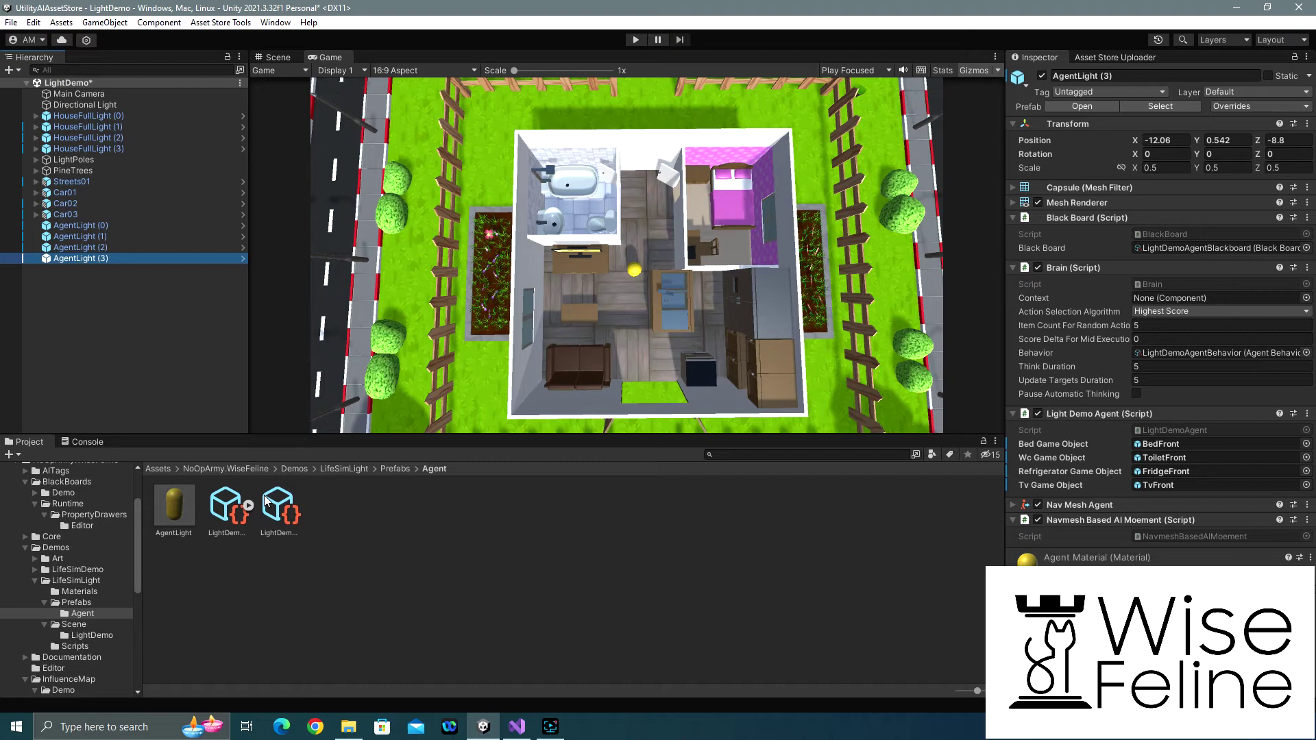
- Enter Play mode, open Window > NoOpArmy > Wise Feline, and select AgentLight (1)
{"action": "left_click", "coordinate": [636, 40]}
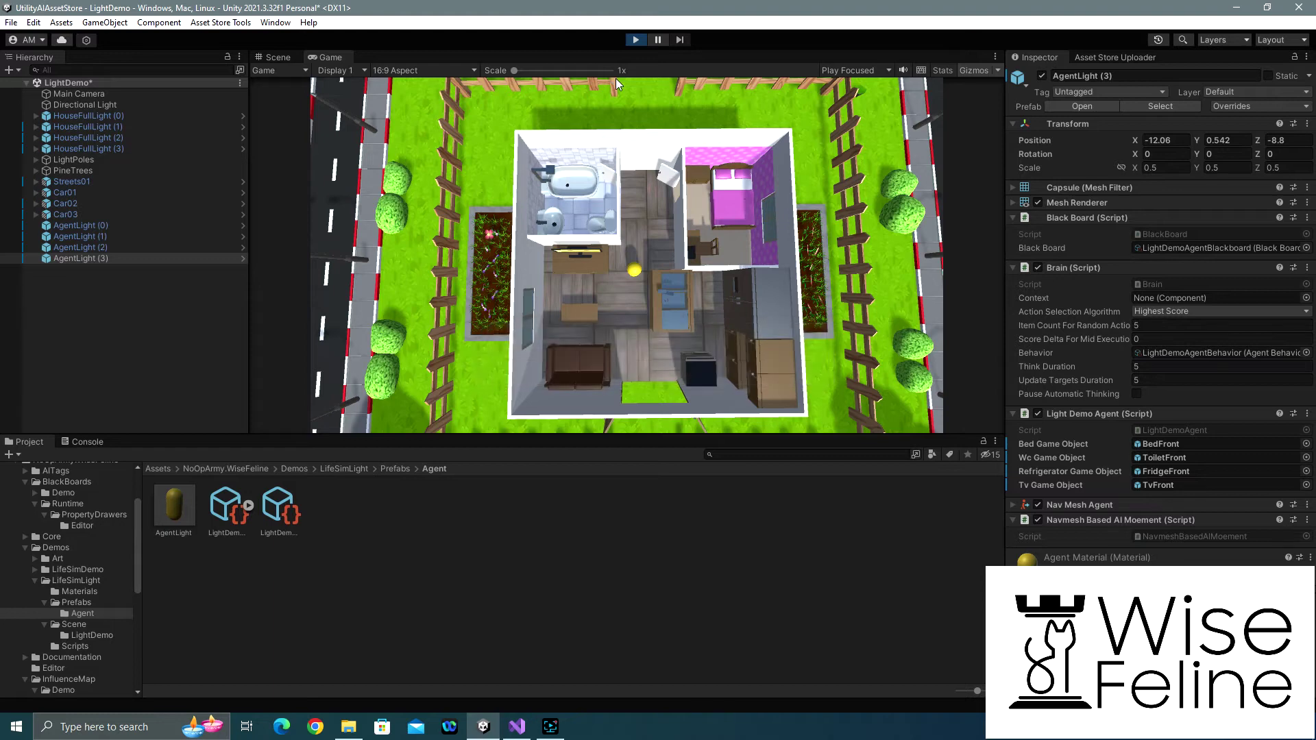
{"action": "key", "text": "alt+w"}
{"action": "key", "text": "n"}
{"action": "key", "text": "n"}
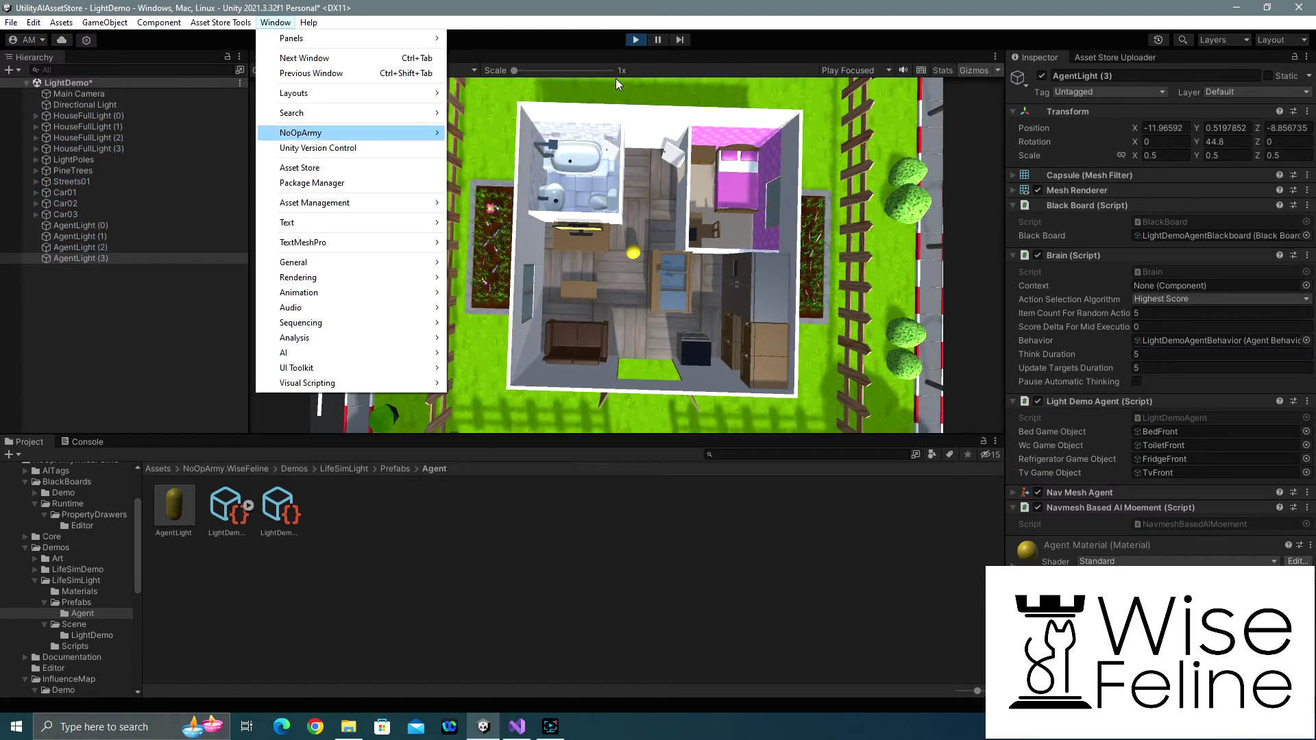
{"action": "key", "text": "Right"}
{"action": "key", "text": "Right"}
{"action": "key", "text": "Left"}
{"action": "key", "text": "Down"}
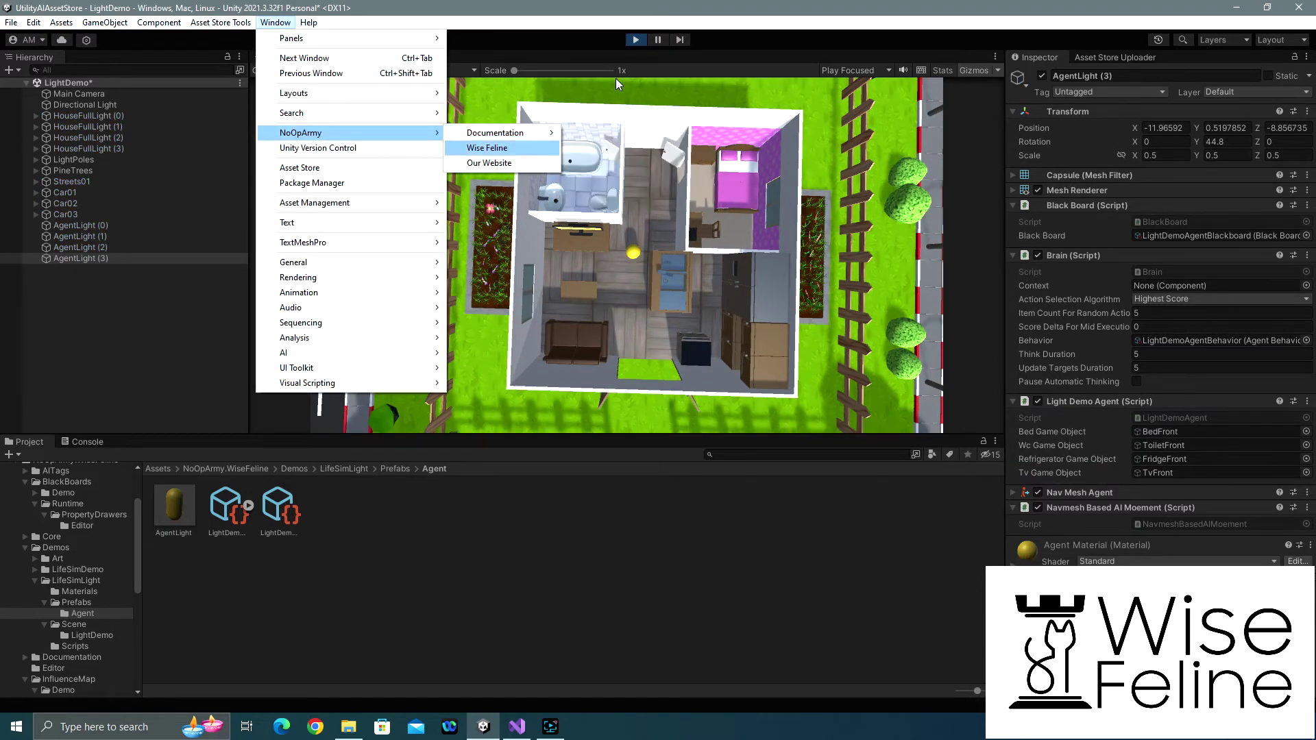
{"action": "key", "text": "Return"}
{"action": "left_click", "coordinate": [102, 237]}
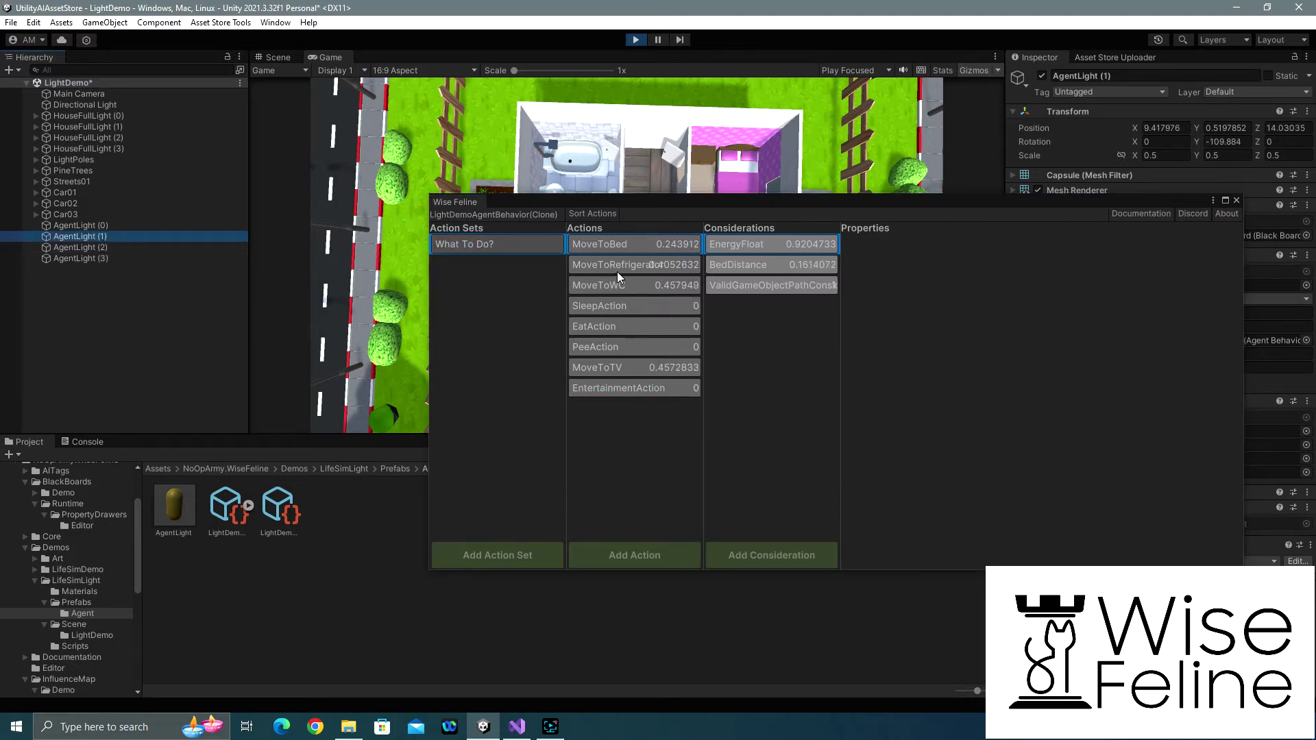
- Review PeeAction's and SleepAction's live scores, then close the Wise Feline window
{"action": "left_click", "coordinate": [646, 347]}
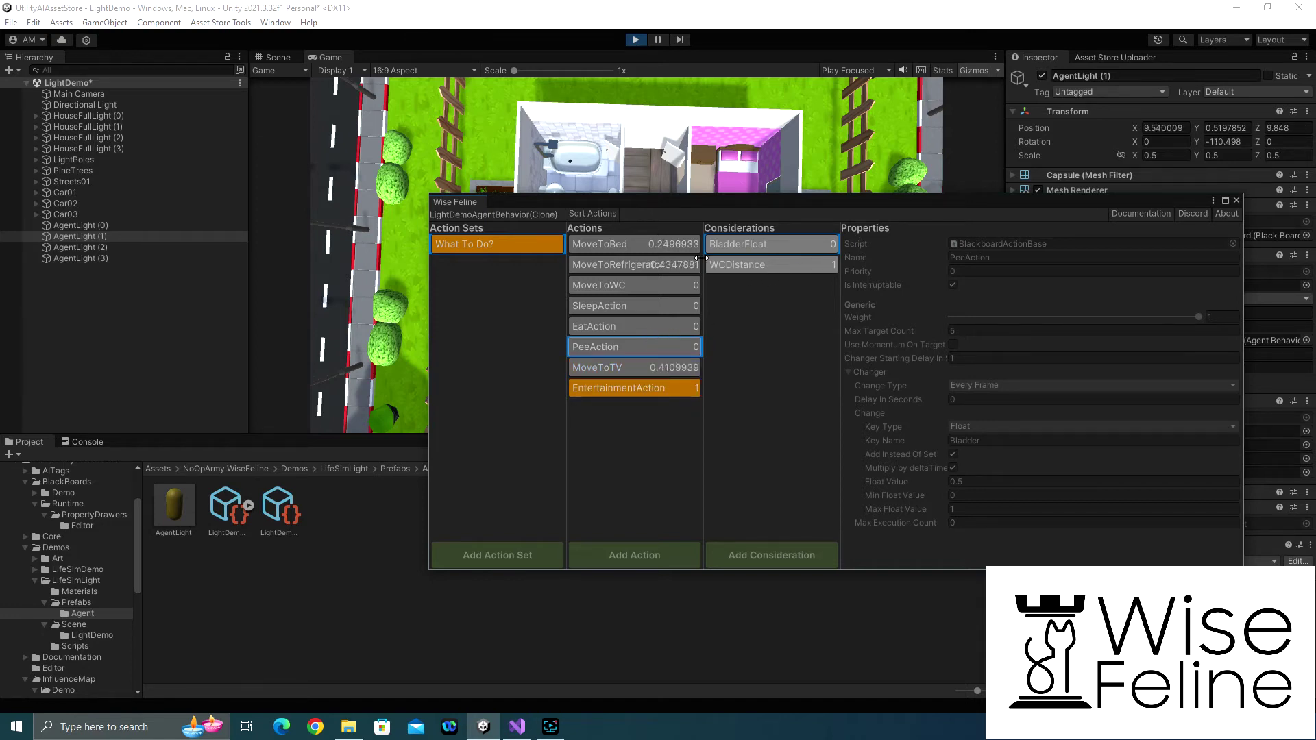
{"action": "left_click", "coordinate": [643, 307]}
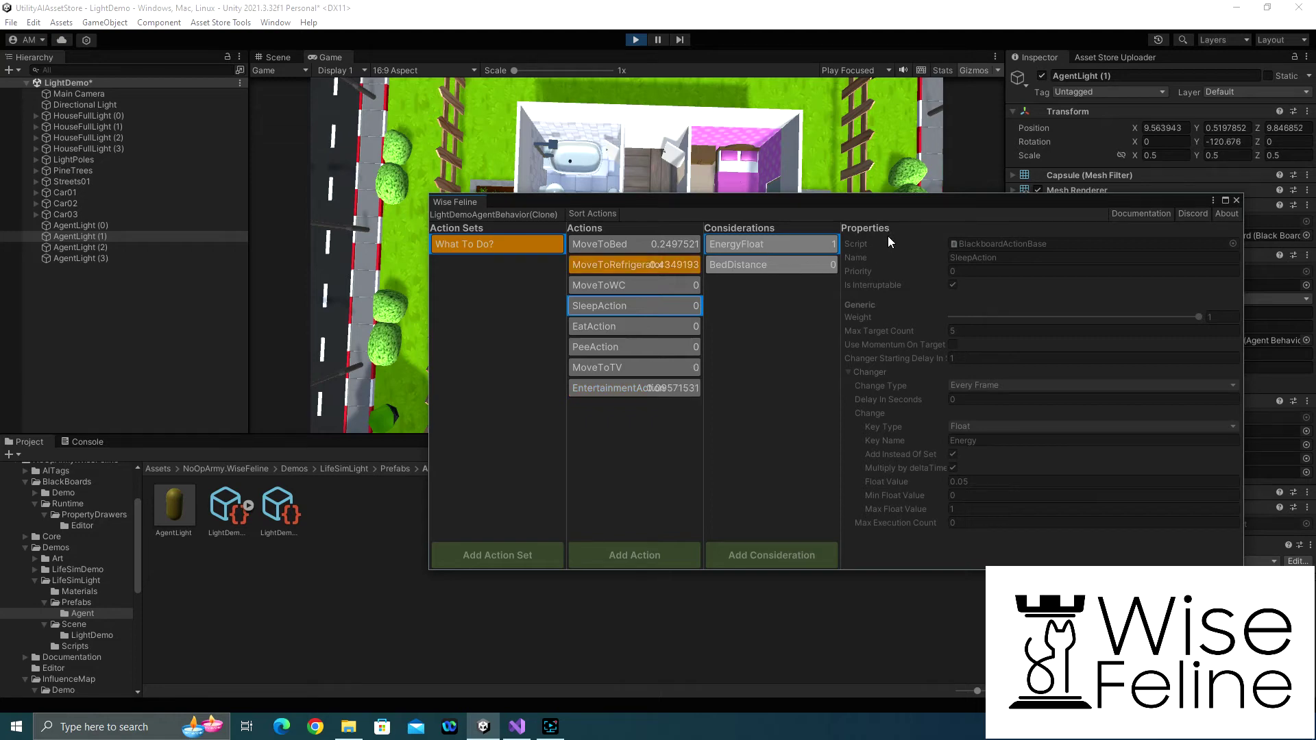
{"action": "left_click", "coordinate": [1238, 200]}
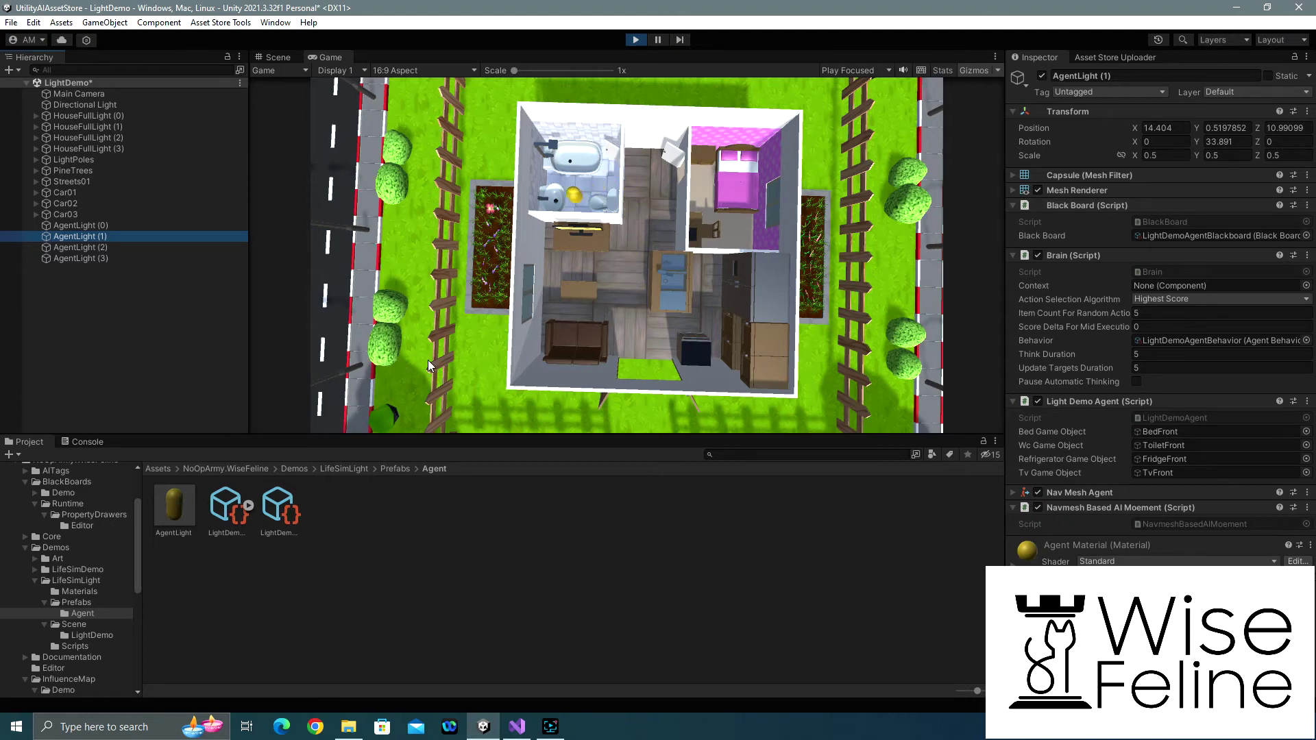
- Exit Play mode with Ctrl+P, restoring AgentLight (1) to position 11.3, 0.542, 8.87
{"action": "left_click", "coordinate": [751, 166]}
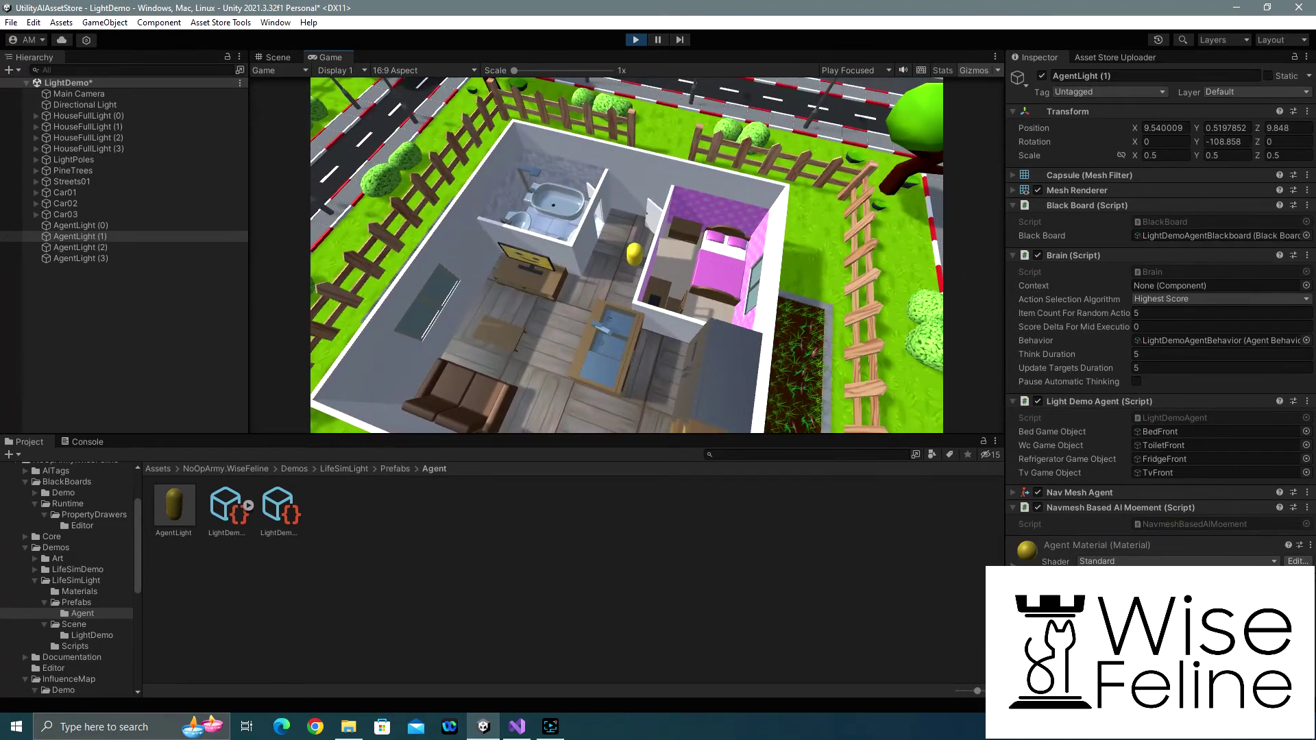
{"action": "key", "text": "ctrl+p"}
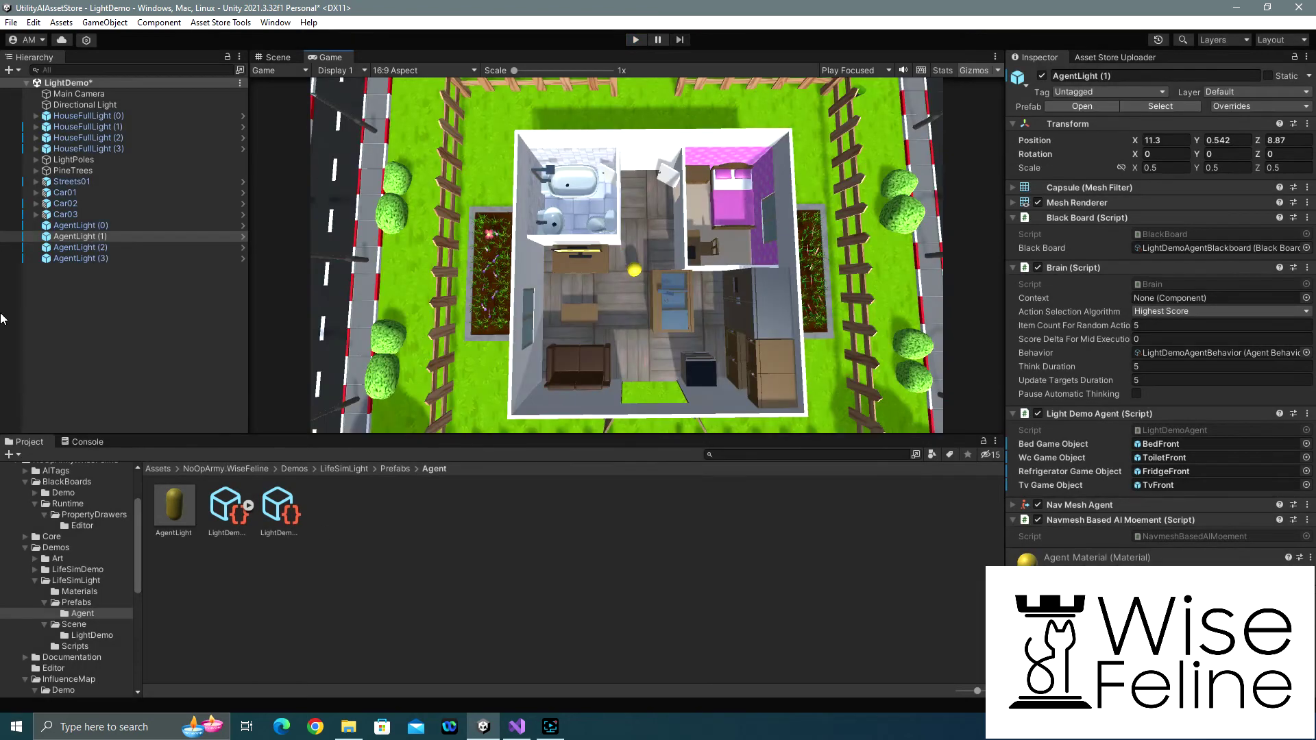
- Duplicate AgentLight (0)–(3) into eight, then sixteen agents, and start Play mode
{"action": "left_click", "coordinate": [101, 226]}
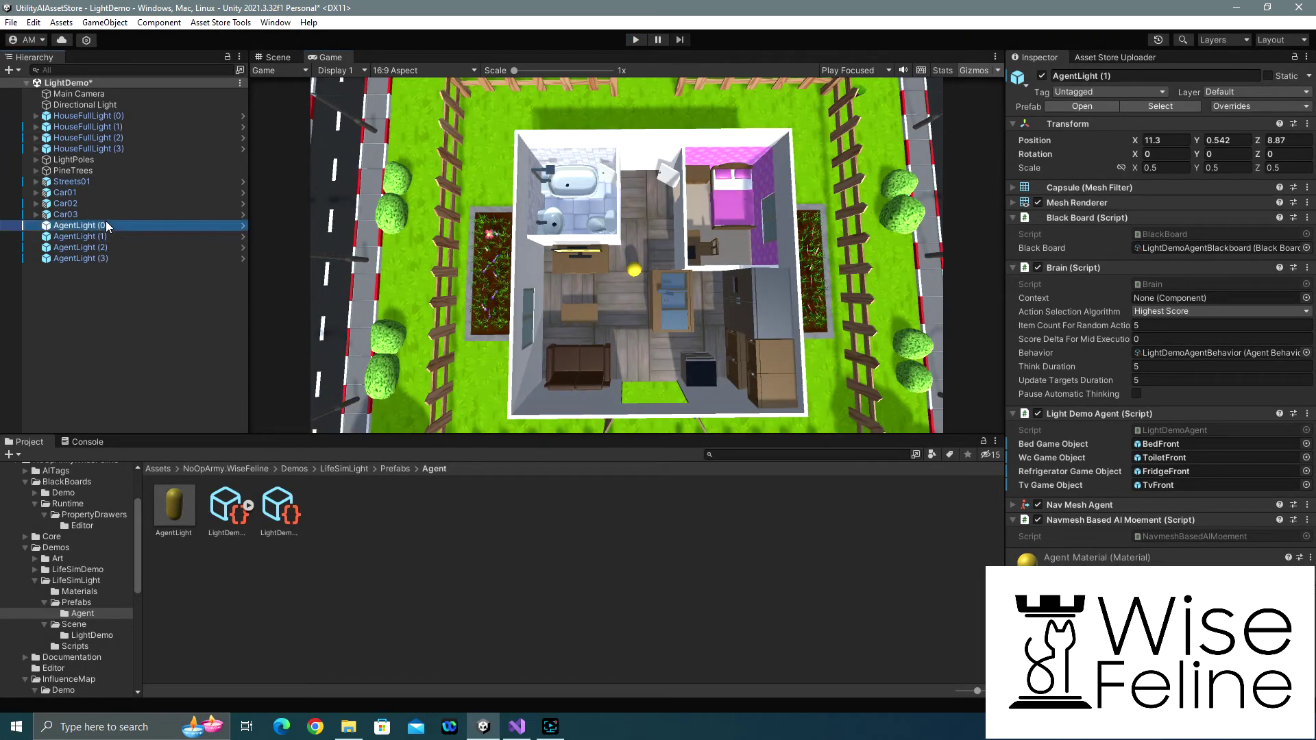
{"action": "key", "text": "shift+Down"}
{"action": "key", "text": "shift+Down"}
{"action": "key", "text": "shift+Down"}
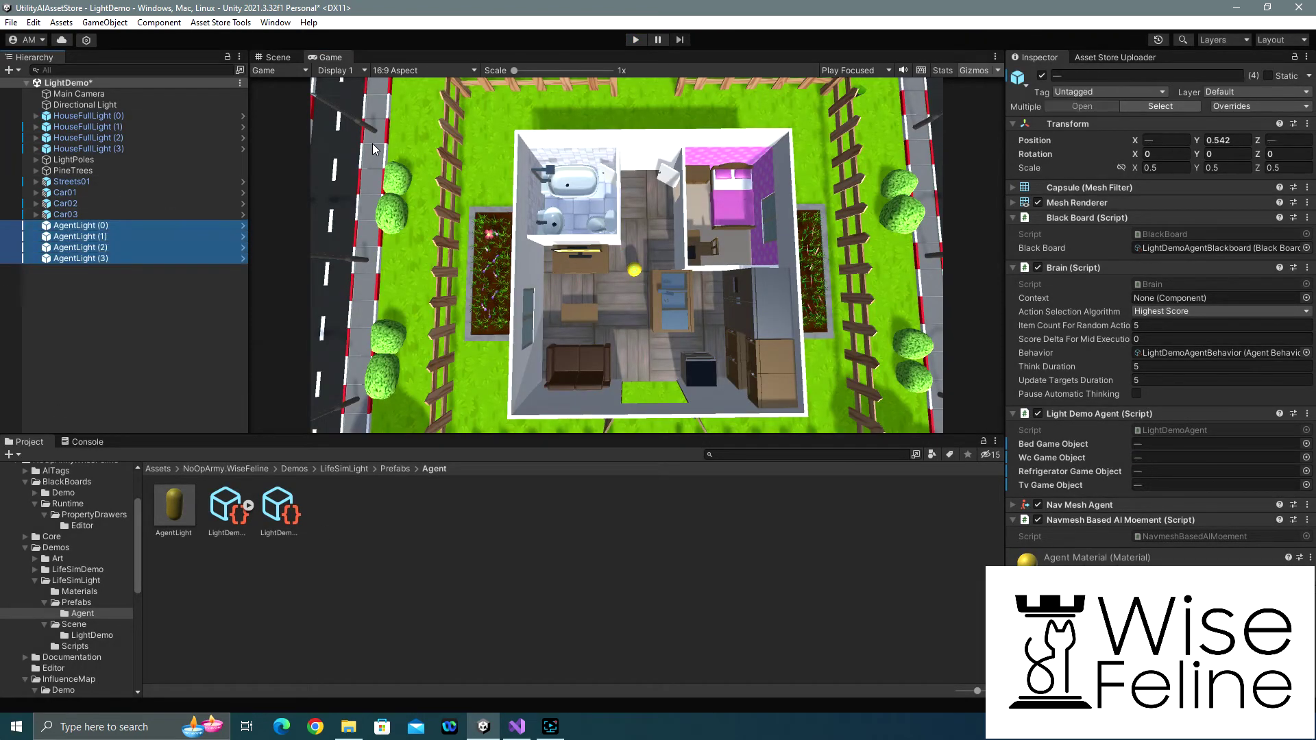
{"action": "key", "text": "ctrl+d"}
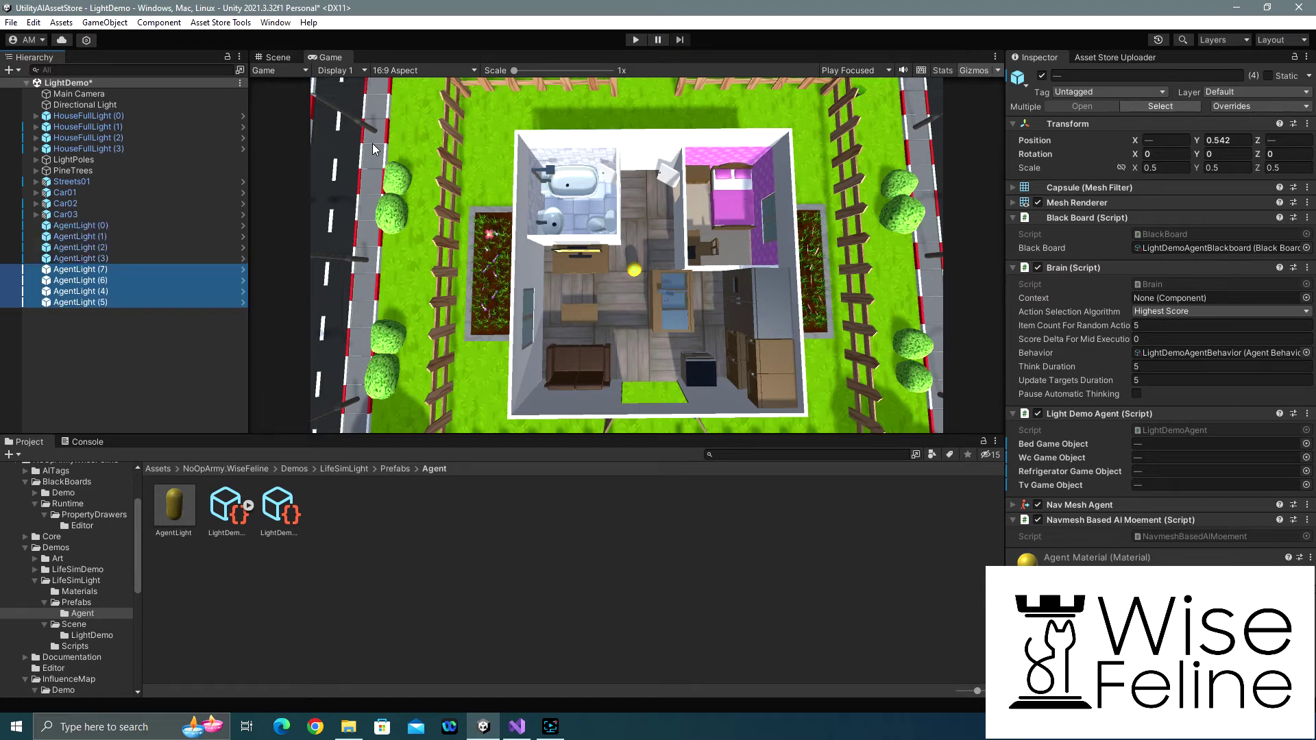
{"action": "key", "text": "Up"}
{"action": "key", "text": "Up"}
{"action": "key", "text": "Up"}
{"action": "key", "text": "Up"}
{"action": "key", "text": "Up"}
{"action": "key", "text": "Up"}
{"action": "key", "text": "Up"}
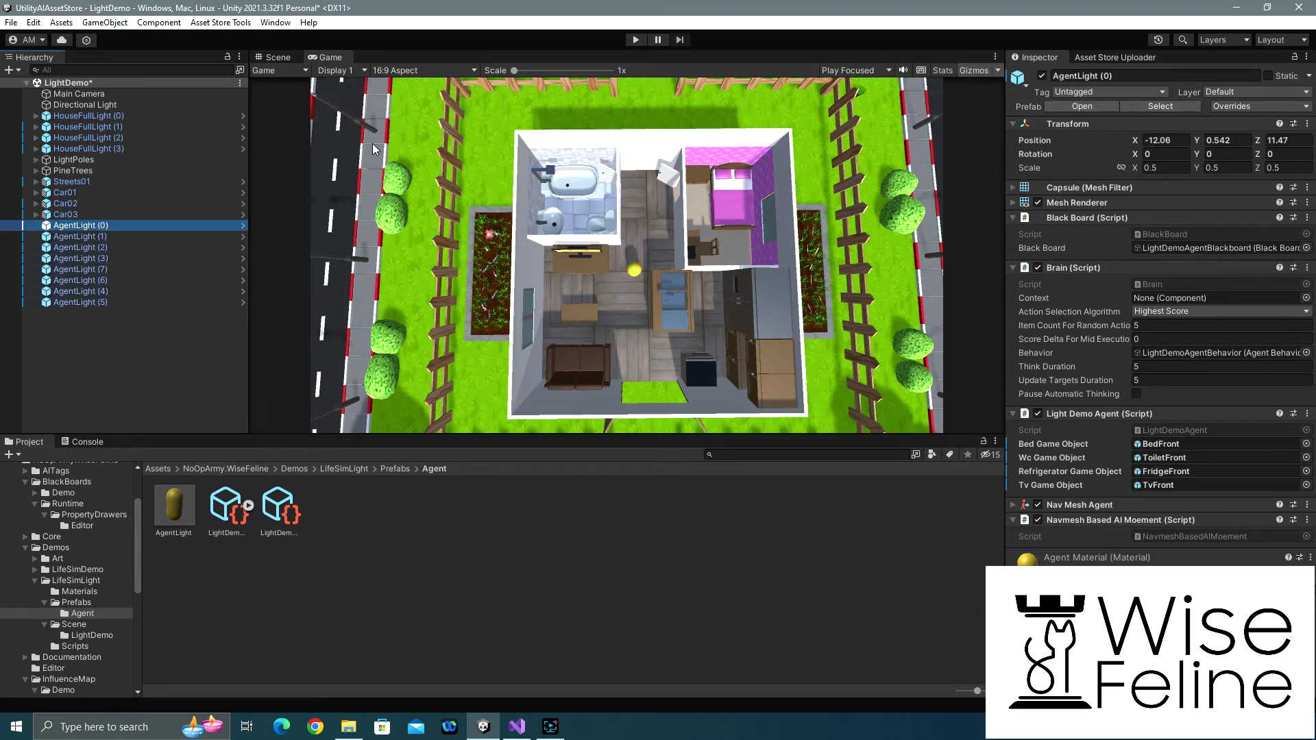
{"action": "key", "text": "shift+End"}
{"action": "key", "text": "ctrl+d"}
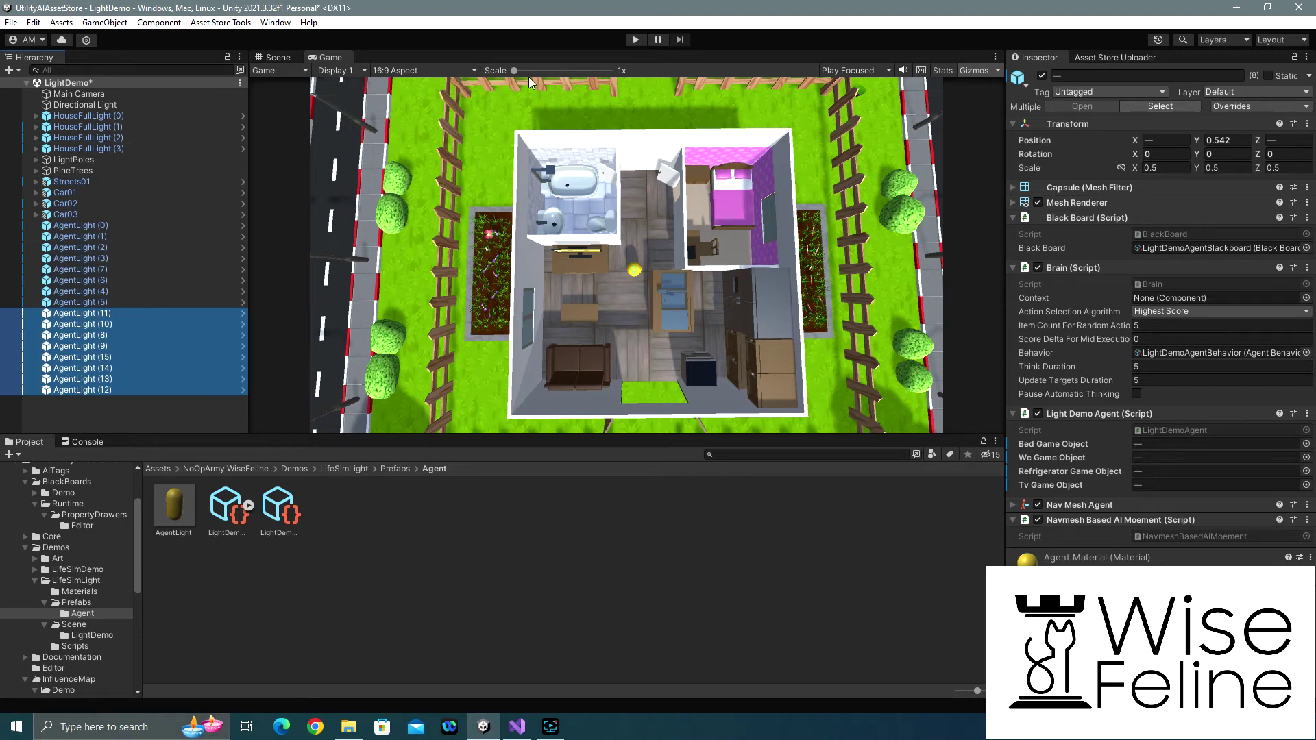
{"action": "left_click", "coordinate": [635, 40]}
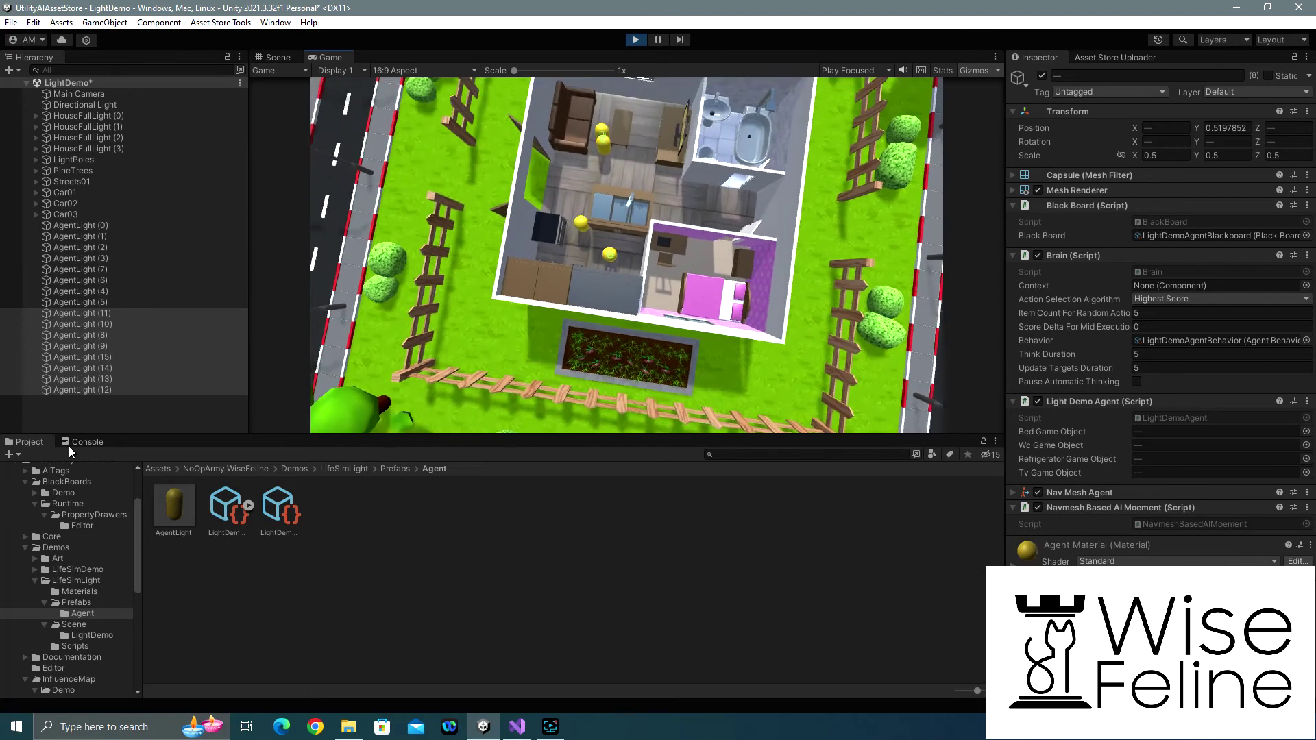
- Select AgentLight (11) and zoom the game camera in on the agents by the sofa
{"action": "left_click", "coordinate": [133, 312]}
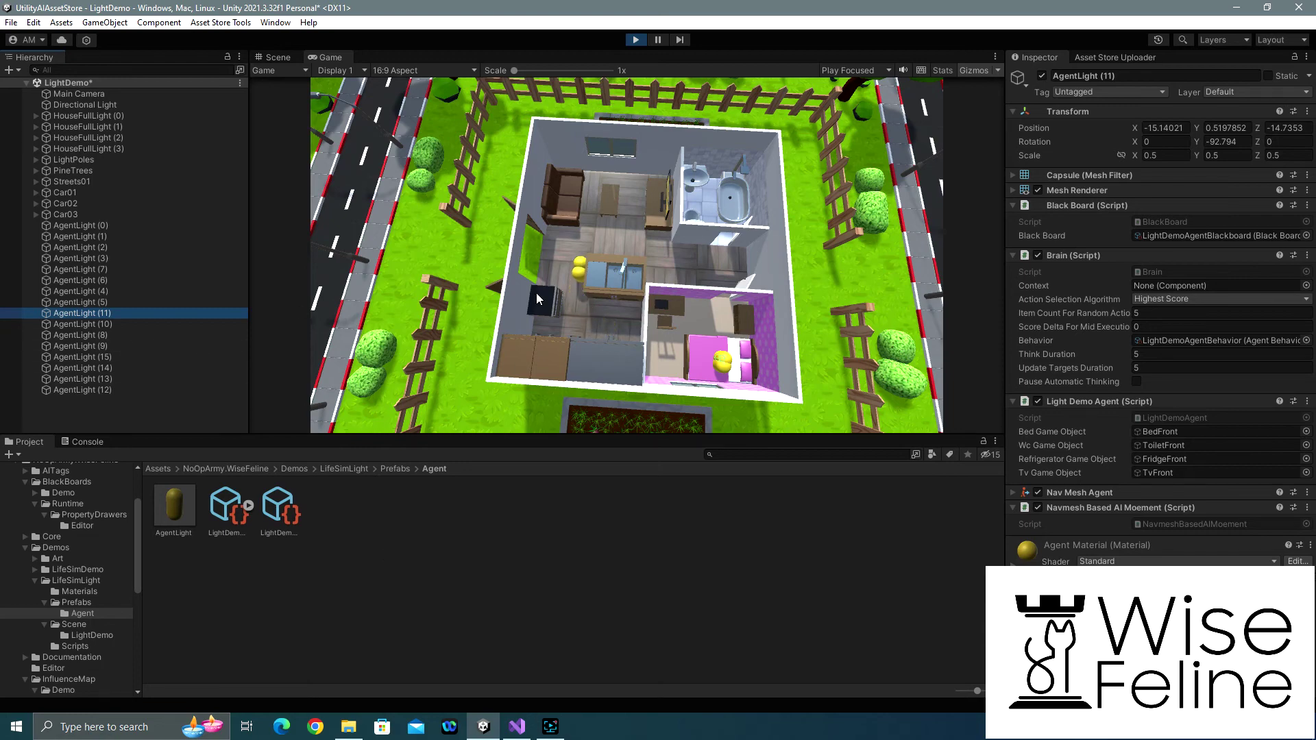
{"action": "left_click", "coordinate": [576, 274]}
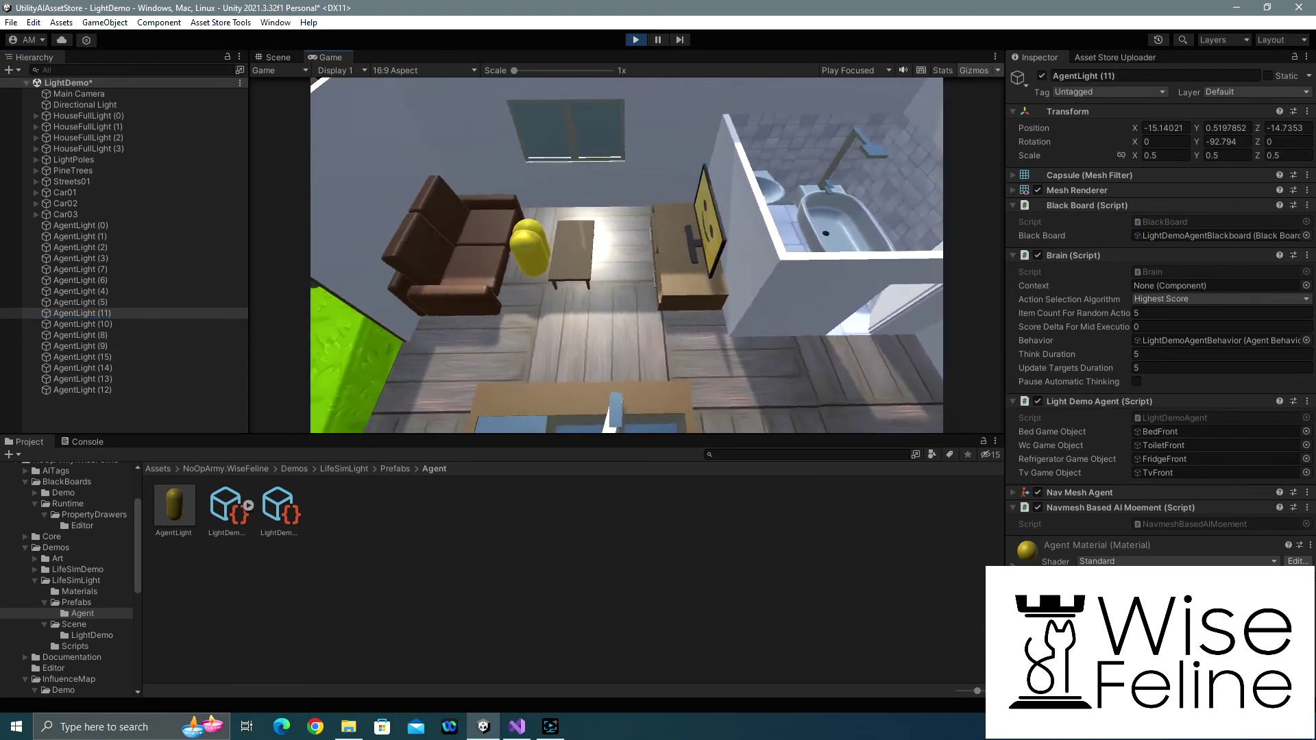